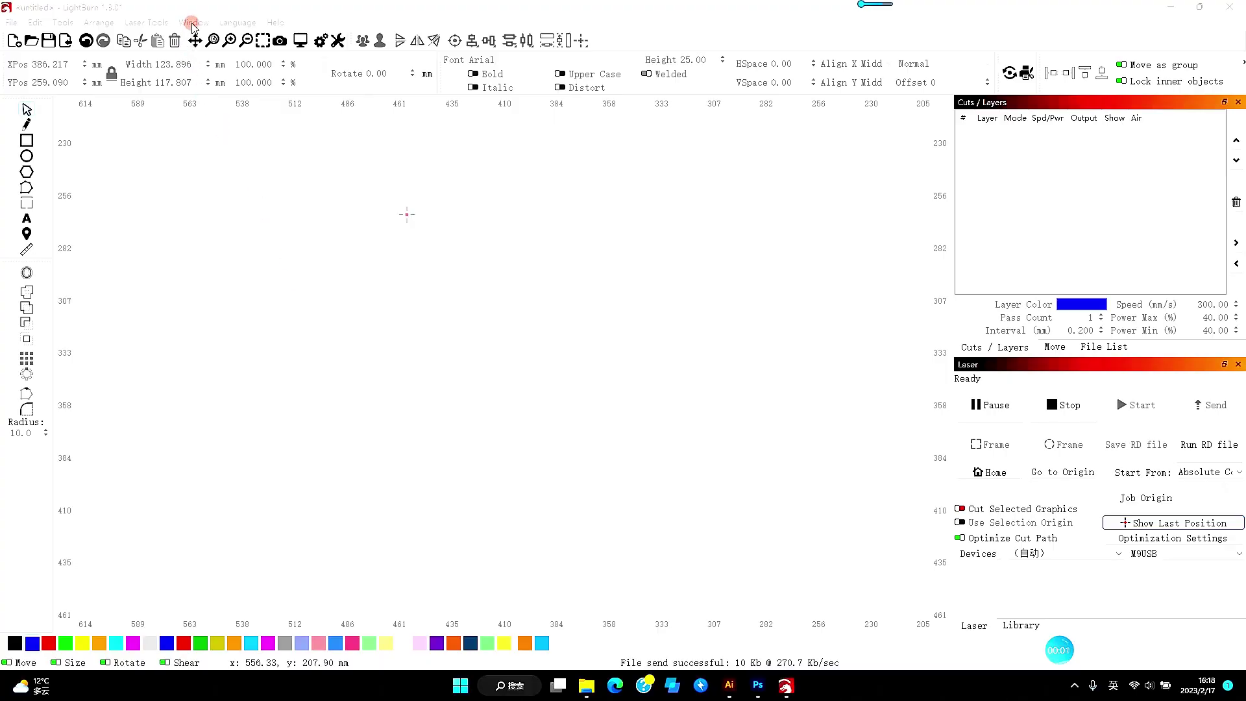
Open Camera Control from the Window menu and overlay the butterfly pattern snapshot on the workspace.
{"action": "left_click", "coordinate": [194, 22]}
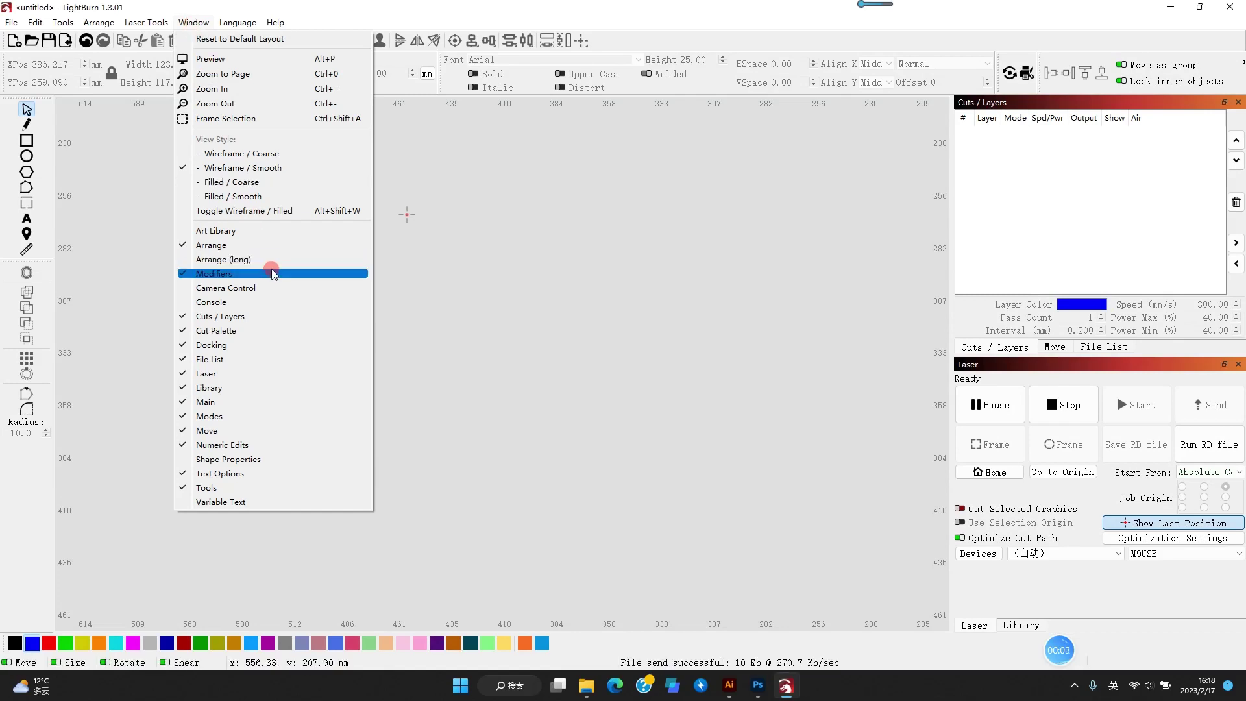
{"action": "left_click", "coordinate": [281, 289]}
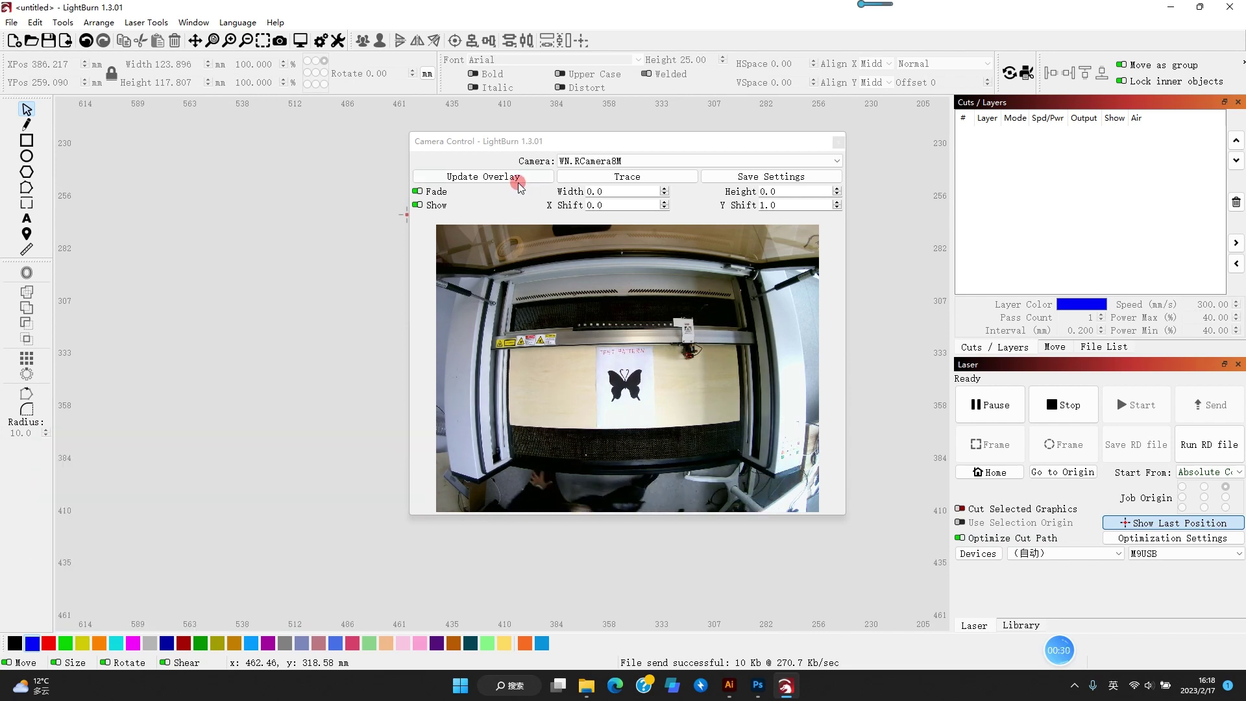
{"action": "left_click", "coordinate": [514, 180]}
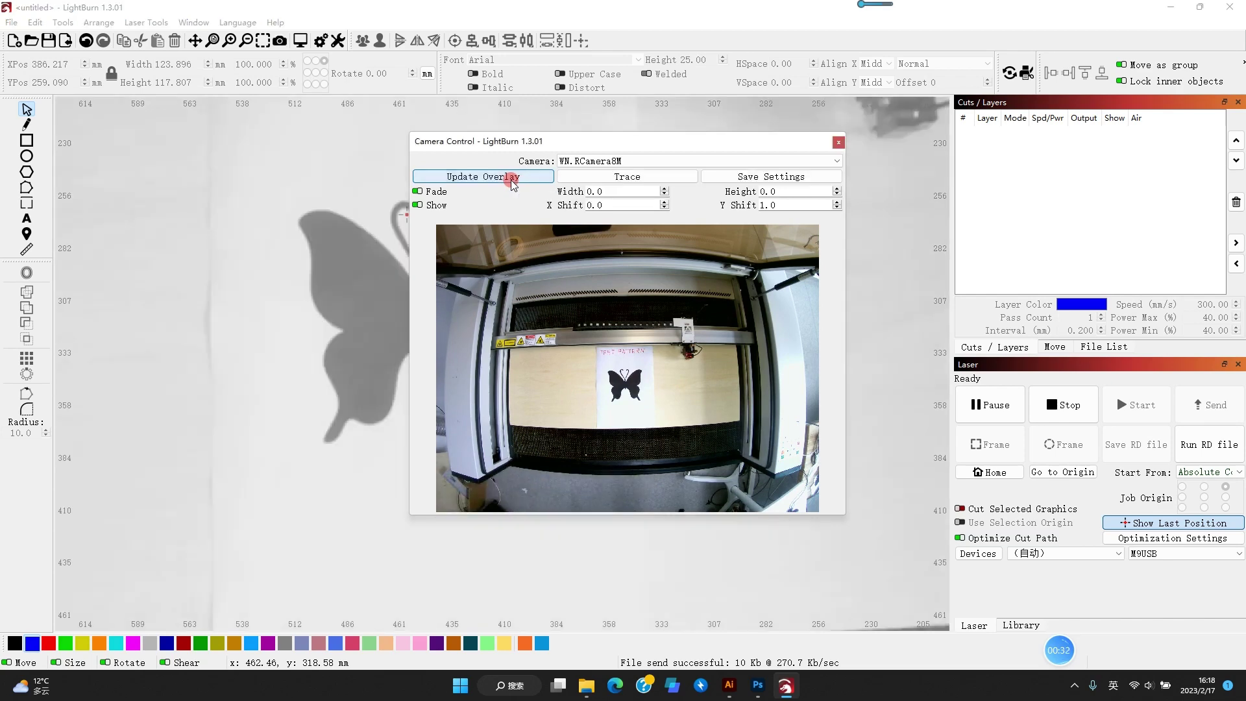
Trace the butterfly camera image with a raised Cutoff and an adjusted Threshold.
{"action": "left_click", "coordinate": [627, 176]}
{"action": "scroll", "coordinate": [604, 334], "scroll_direction": "up", "scroll_amount": 1}
{"action": "scroll", "coordinate": [604, 334], "scroll_direction": "up", "scroll_amount": 1}
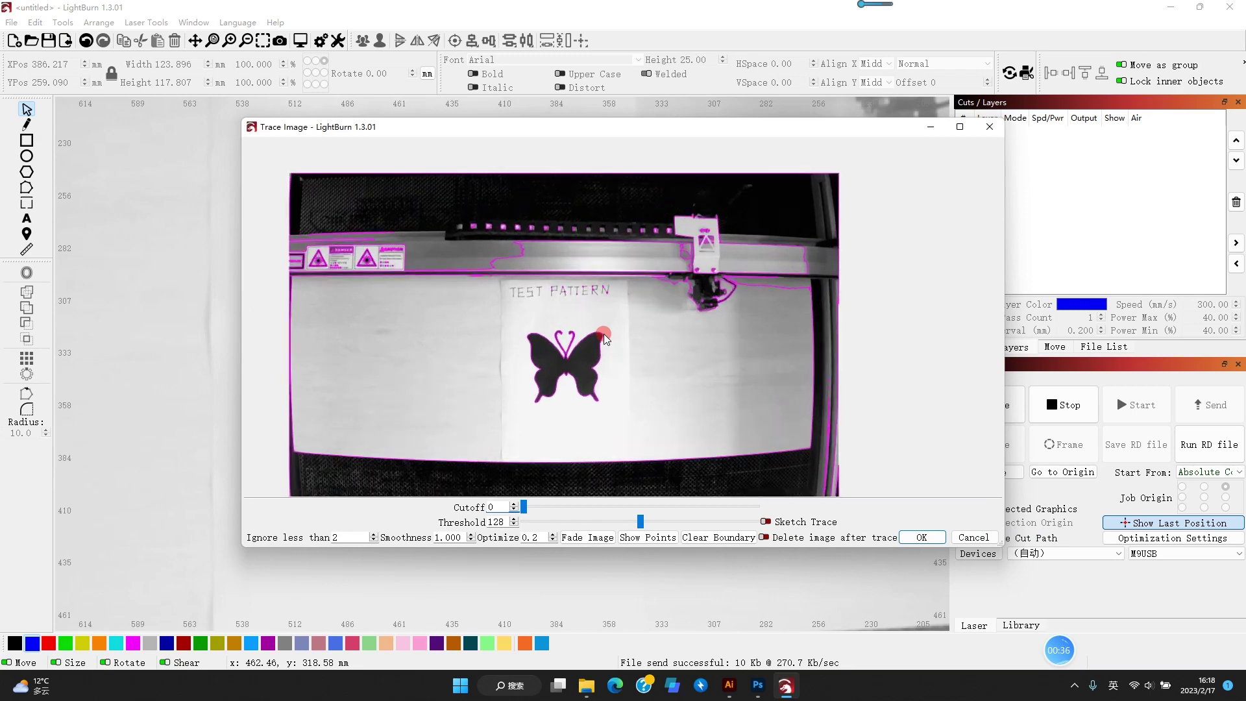
{"action": "scroll", "coordinate": [604, 335], "scroll_direction": "up", "scroll_amount": 1}
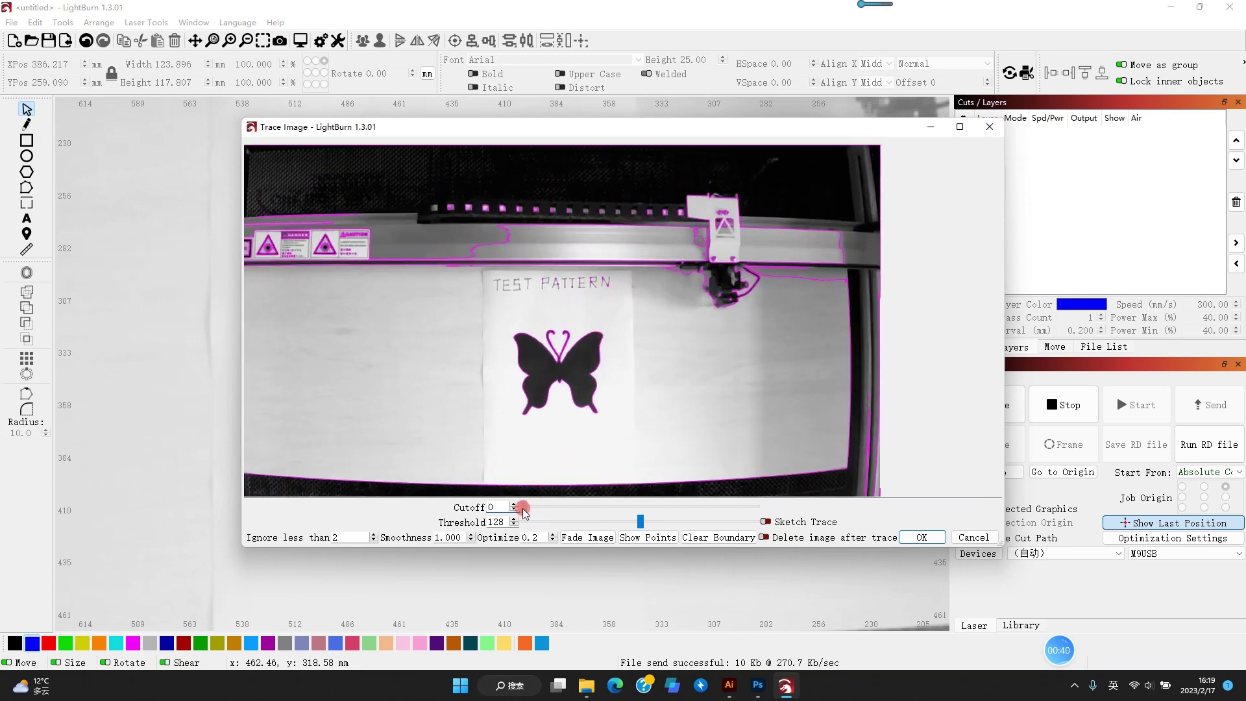
{"action": "left_click_drag", "start_coordinate": [523, 508], "coordinate": [570, 509]}
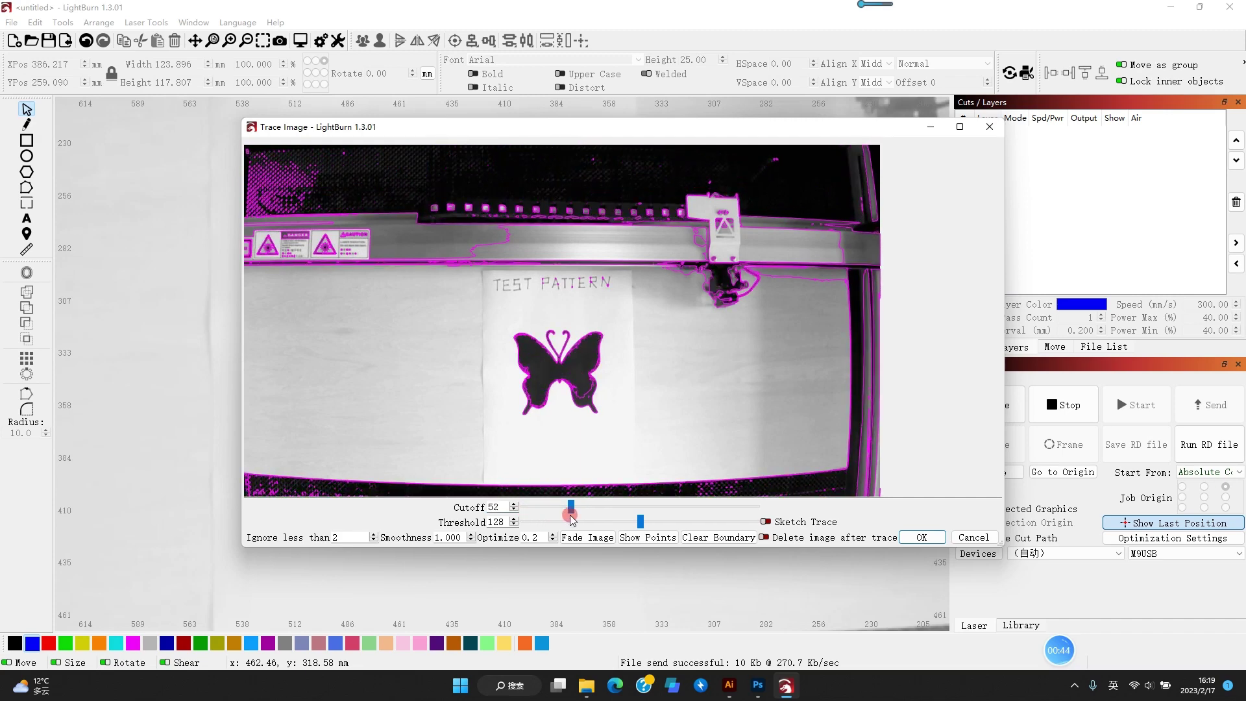
{"action": "mouse_move", "coordinate": [642, 523]}
{"action": "left_mouse_down"}
{"action": "mouse_move", "coordinate": [661, 524]}
{"action": "mouse_move", "coordinate": [562, 509]}
{"action": "left_mouse_up"}
{"action": "scroll", "coordinate": [566, 427], "scroll_direction": "up", "scroll_amount": 2}
{"action": "scroll", "coordinate": [566, 426], "scroll_direction": "up", "scroll_amount": 2}
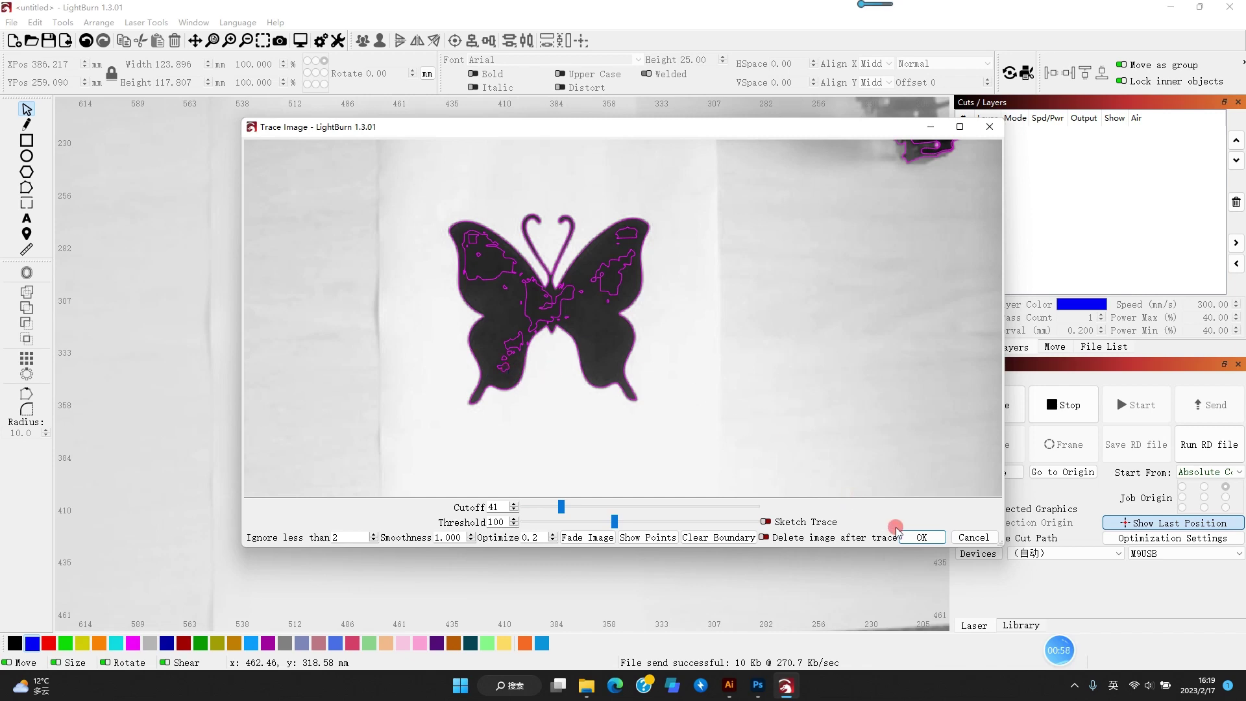
Add the butterfly trace, move the camera window aside, and delete the right-wing stray blob.
{"action": "left_click", "coordinate": [923, 538]}
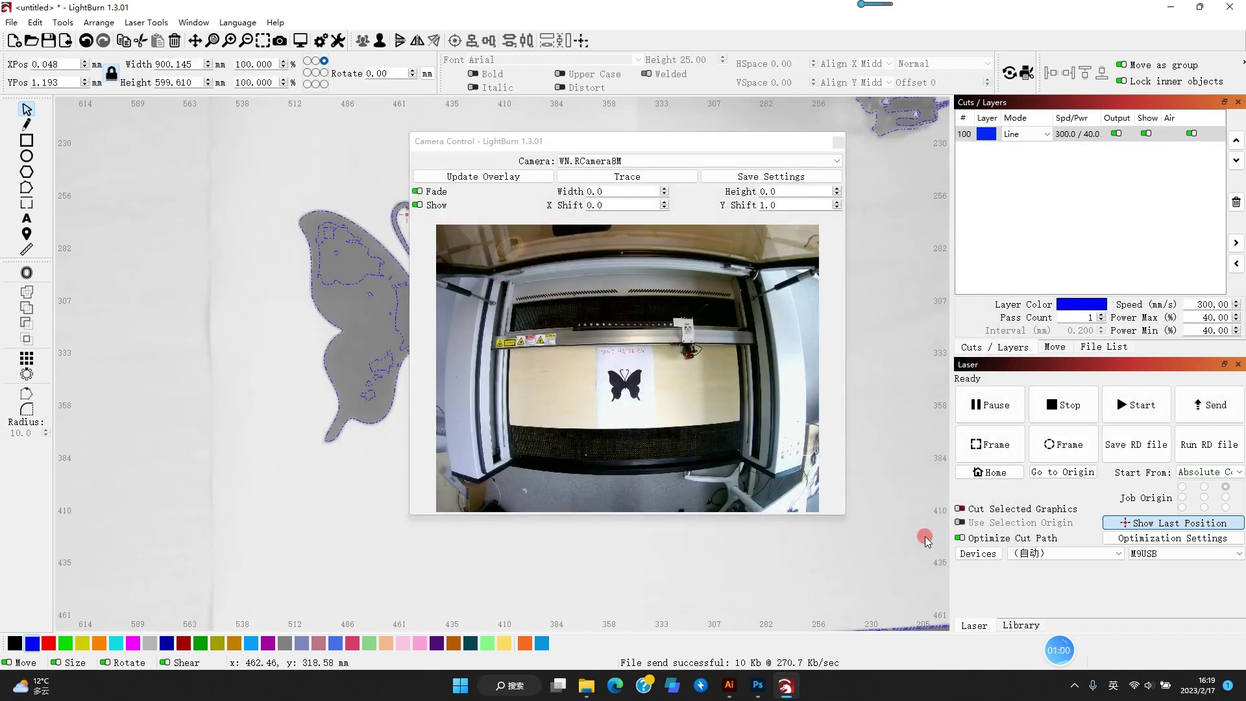
{"action": "left_click_drag", "start_coordinate": [607, 139], "coordinate": [853, 145]}
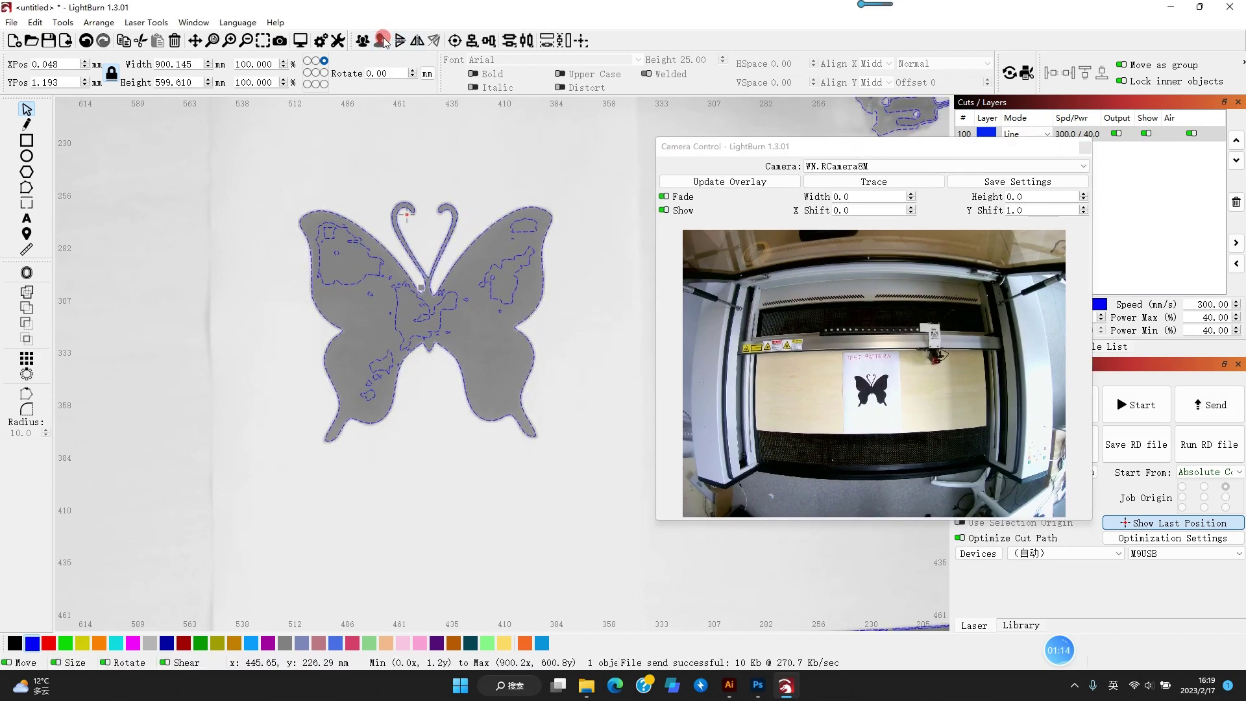
{"action": "left_click", "coordinate": [529, 272]}
{"action": "scroll", "coordinate": [528, 273], "scroll_direction": "up", "scroll_amount": 3}
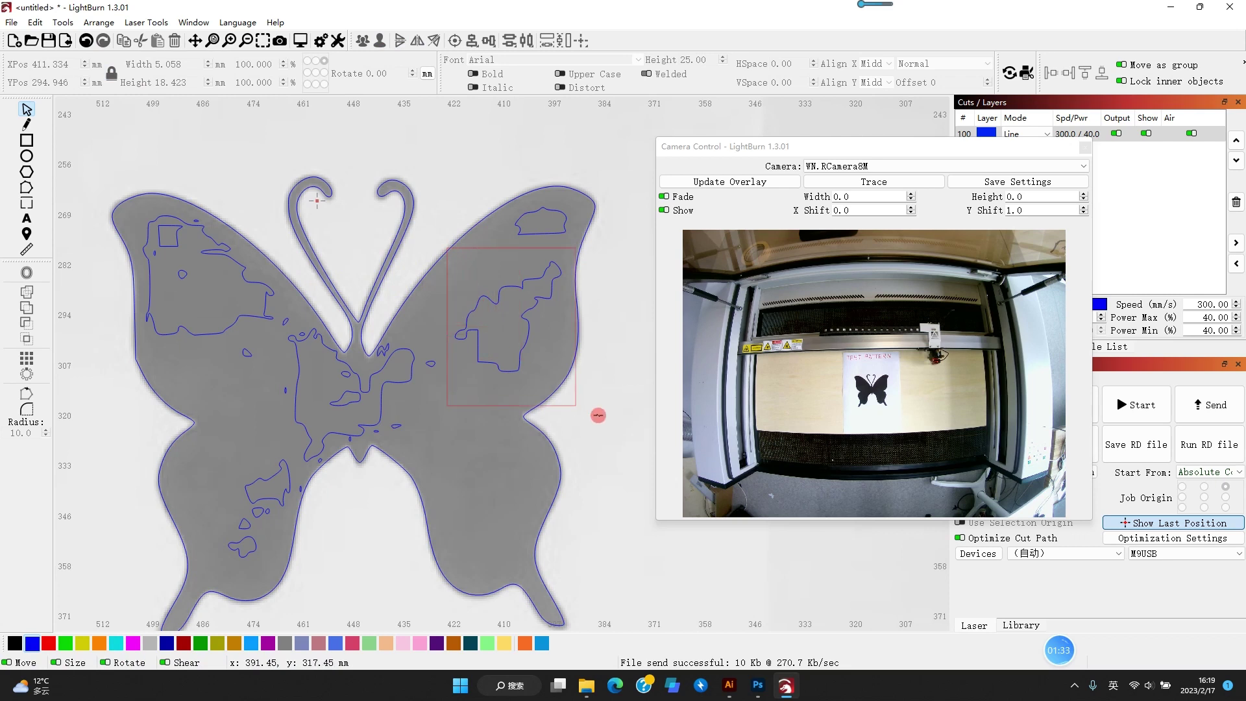
{"action": "left_click_drag", "start_coordinate": [448, 252], "coordinate": [603, 417]}
{"action": "key", "text": "Delete"}
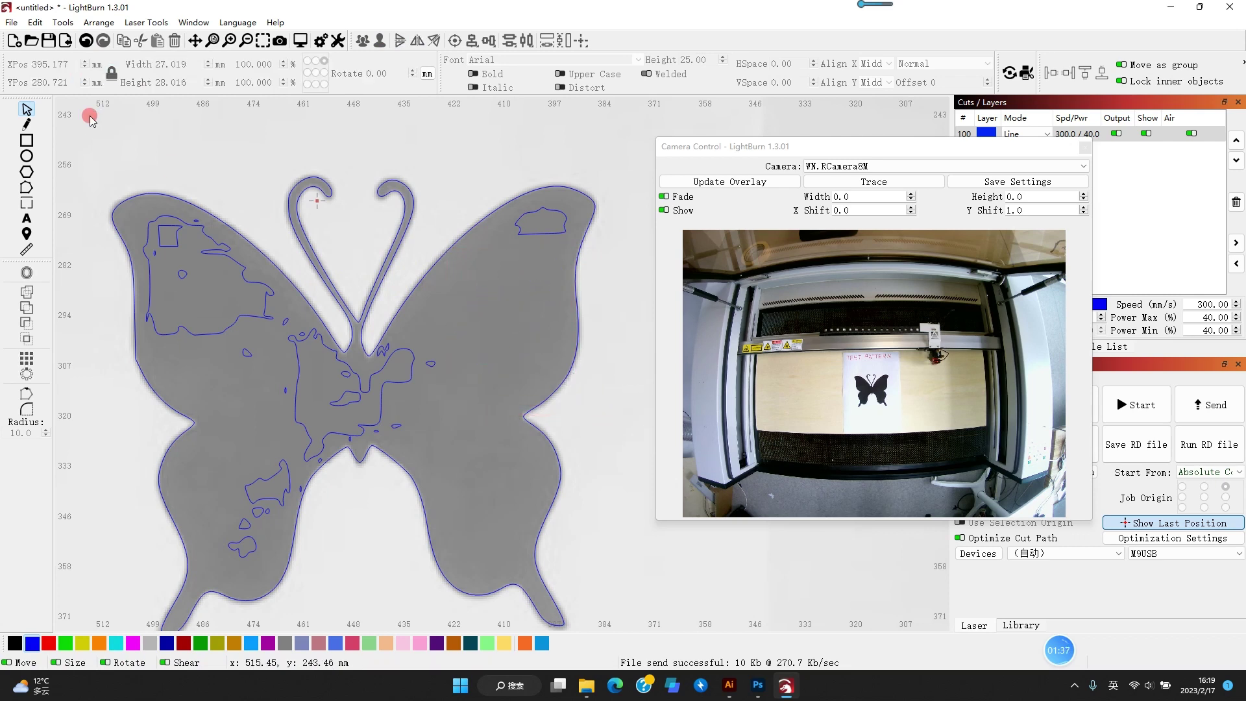
Start a new project without saving the current butterfly trace.
{"action": "left_click", "coordinate": [10, 22]}
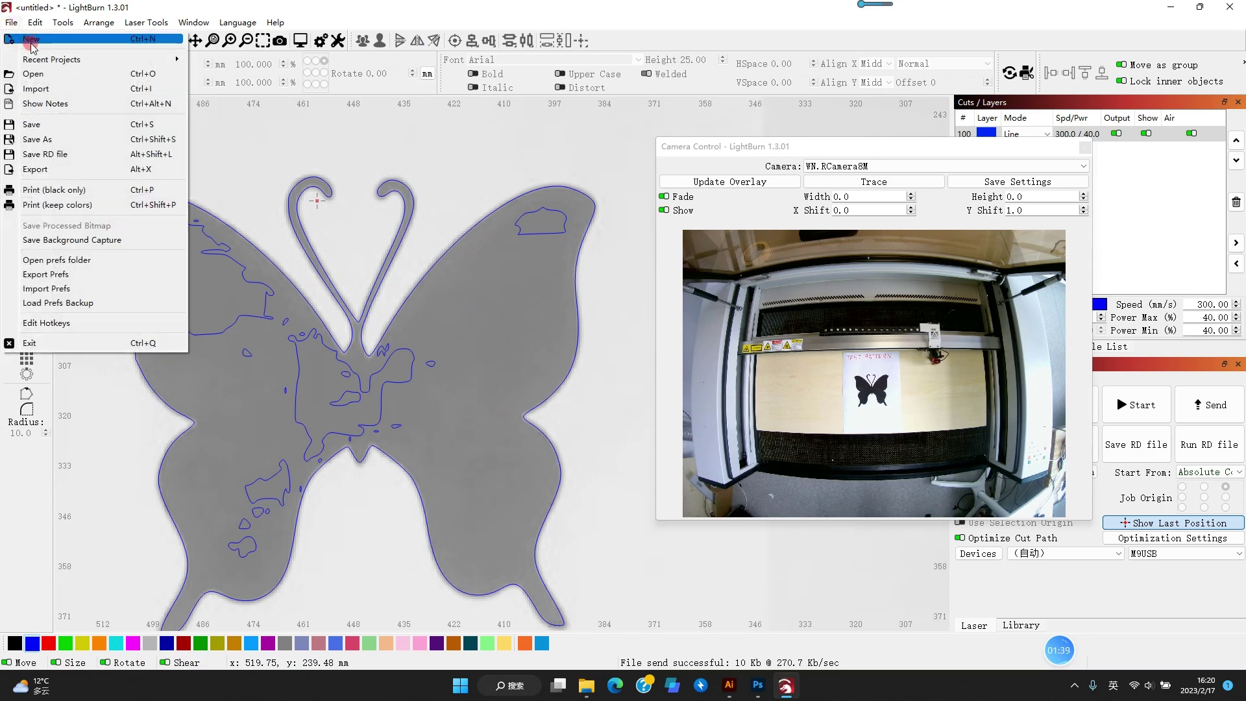
{"action": "left_click", "coordinate": [32, 42]}
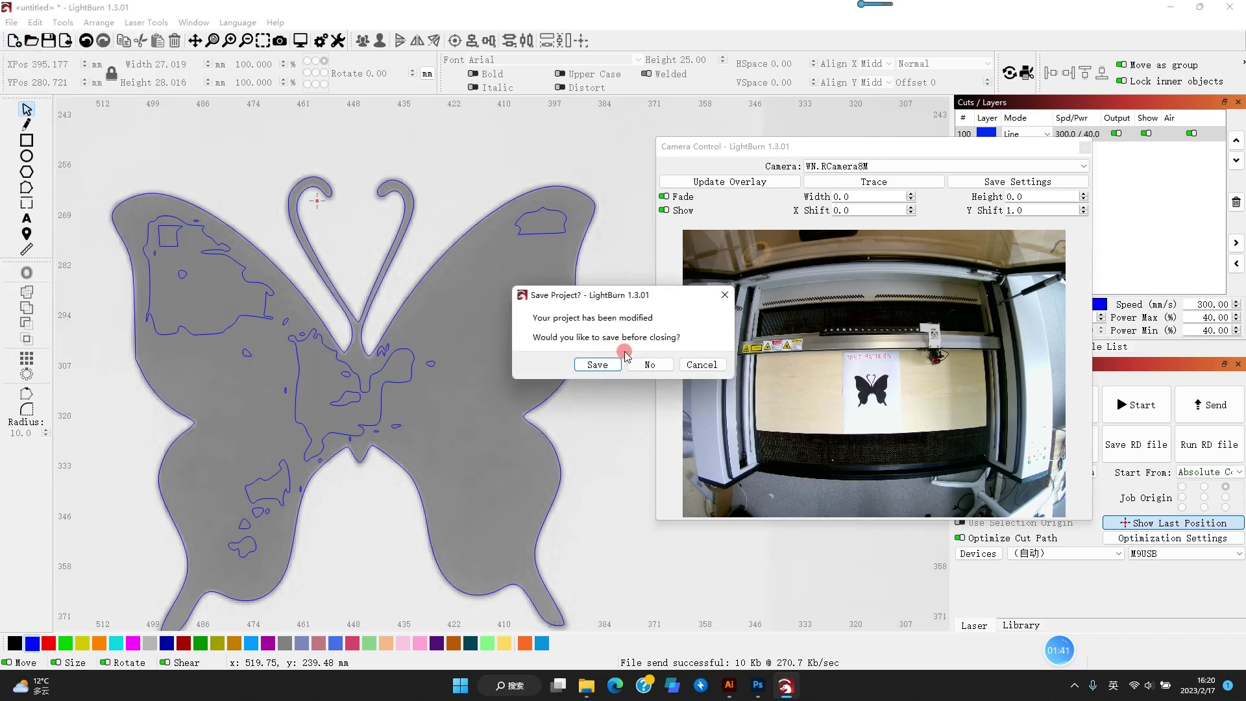
{"action": "left_click", "coordinate": [649, 365]}
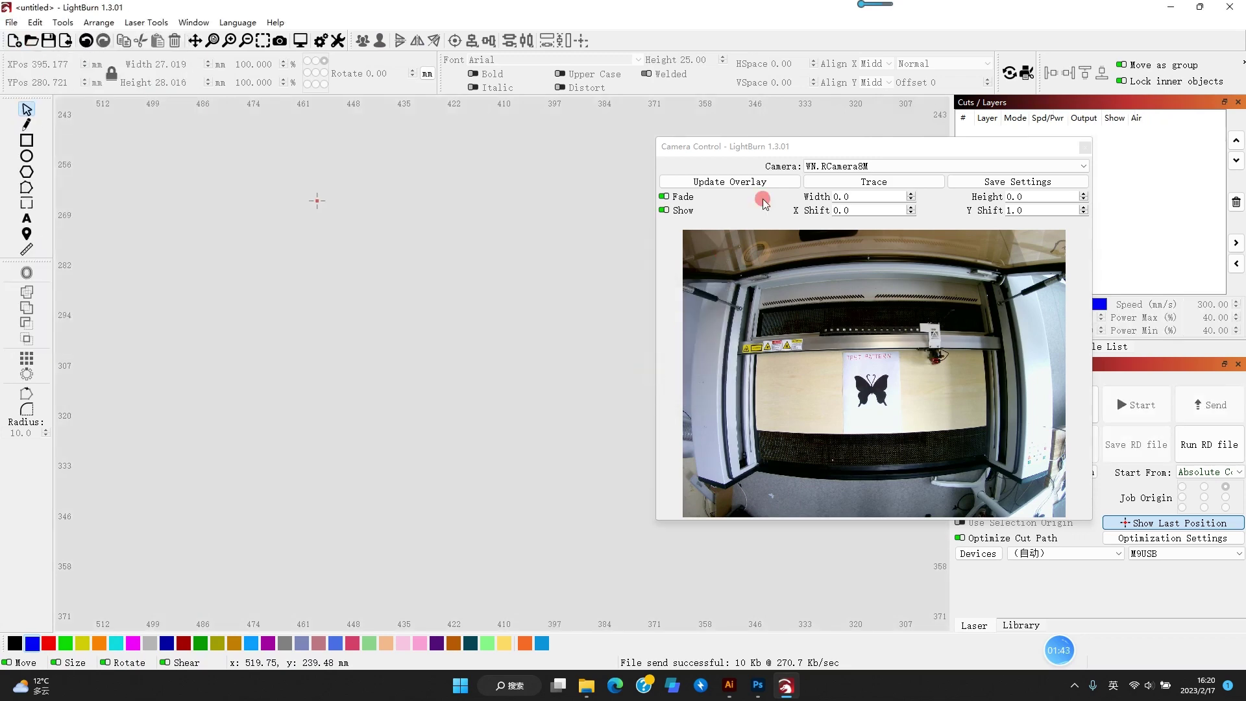
Refresh the camera overlay and retrace only the area around the butterfly.
{"action": "left_click", "coordinate": [730, 182]}
{"action": "left_click", "coordinate": [873, 182]}
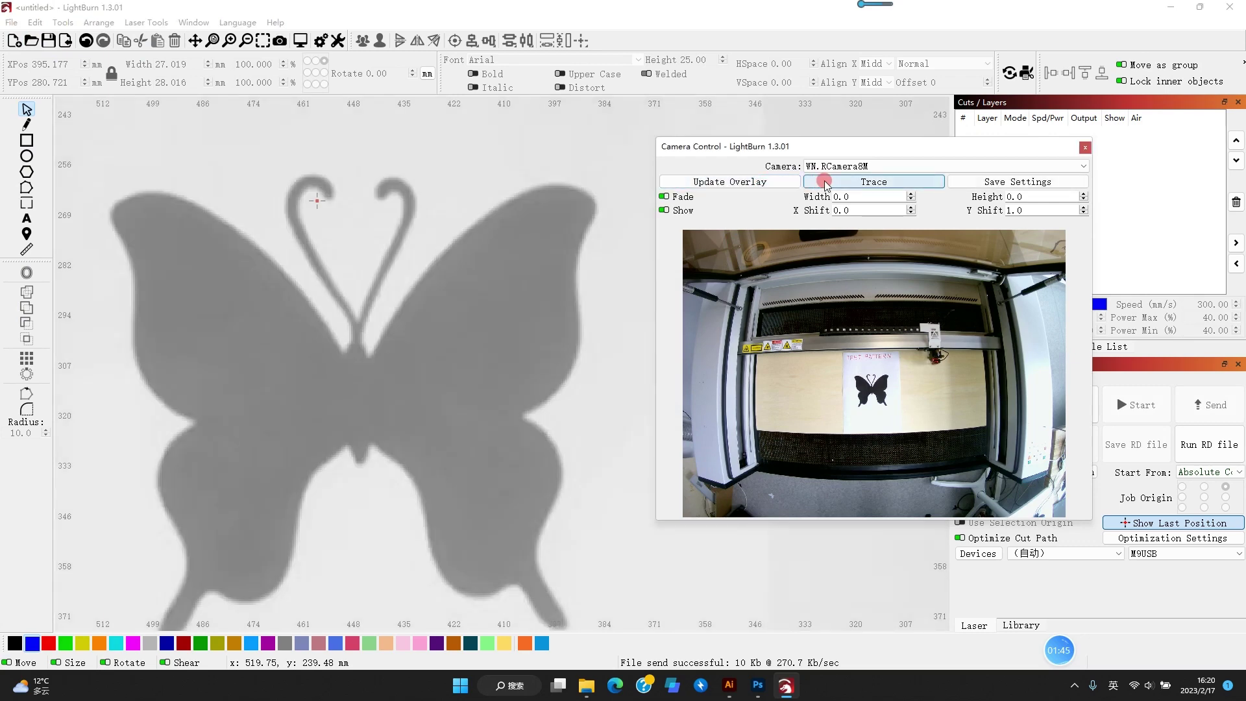
{"action": "scroll", "coordinate": [624, 346], "scroll_direction": "up", "scroll_amount": 1}
{"action": "scroll", "coordinate": [624, 346], "scroll_direction": "up", "scroll_amount": 1}
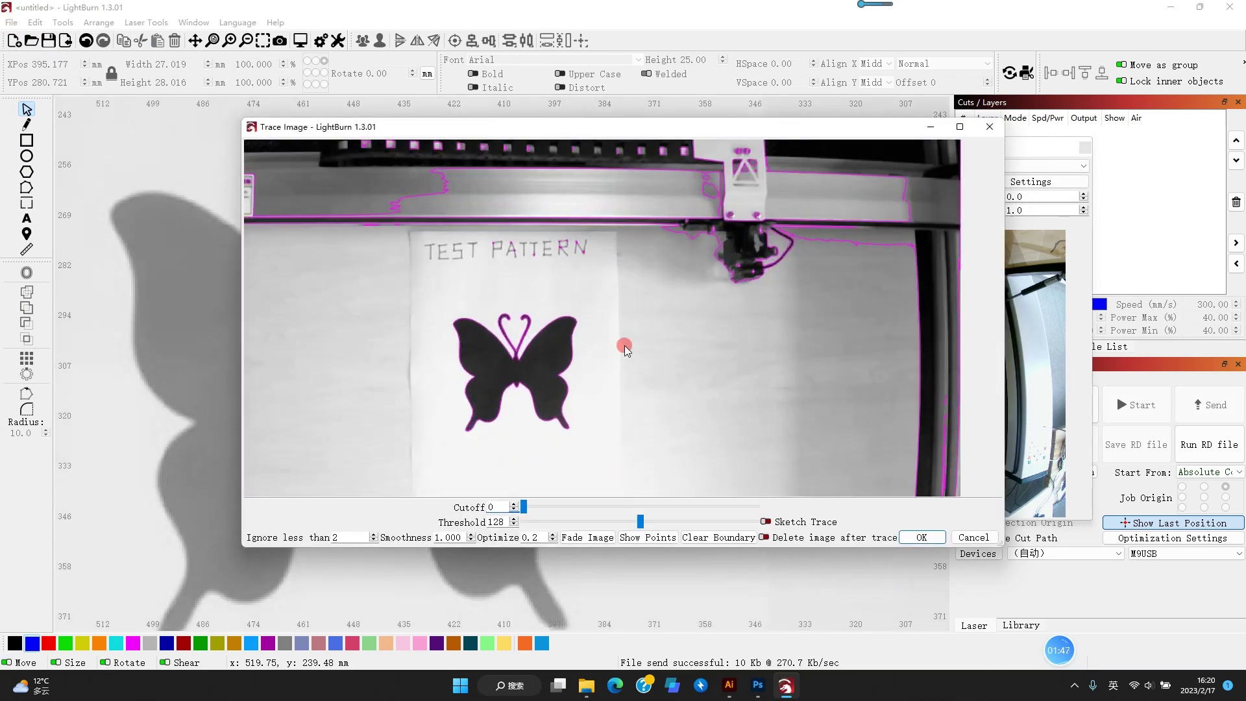
{"action": "left_click_drag", "start_coordinate": [436, 298], "coordinate": [594, 448]}
{"action": "scroll", "coordinate": [540, 424], "scroll_direction": "up", "scroll_amount": 2}
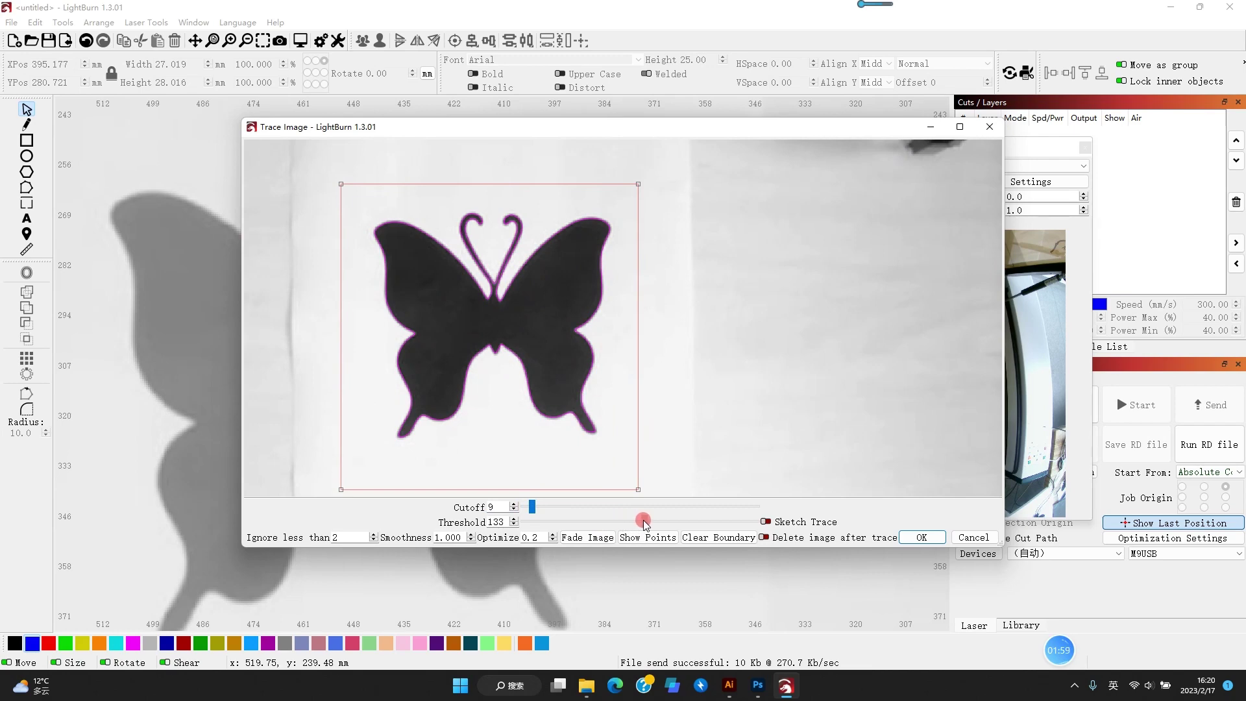
Add the butterfly trace, position the laser head on it, and check Laser Tools camera calibration.
{"action": "left_click", "coordinate": [923, 538]}
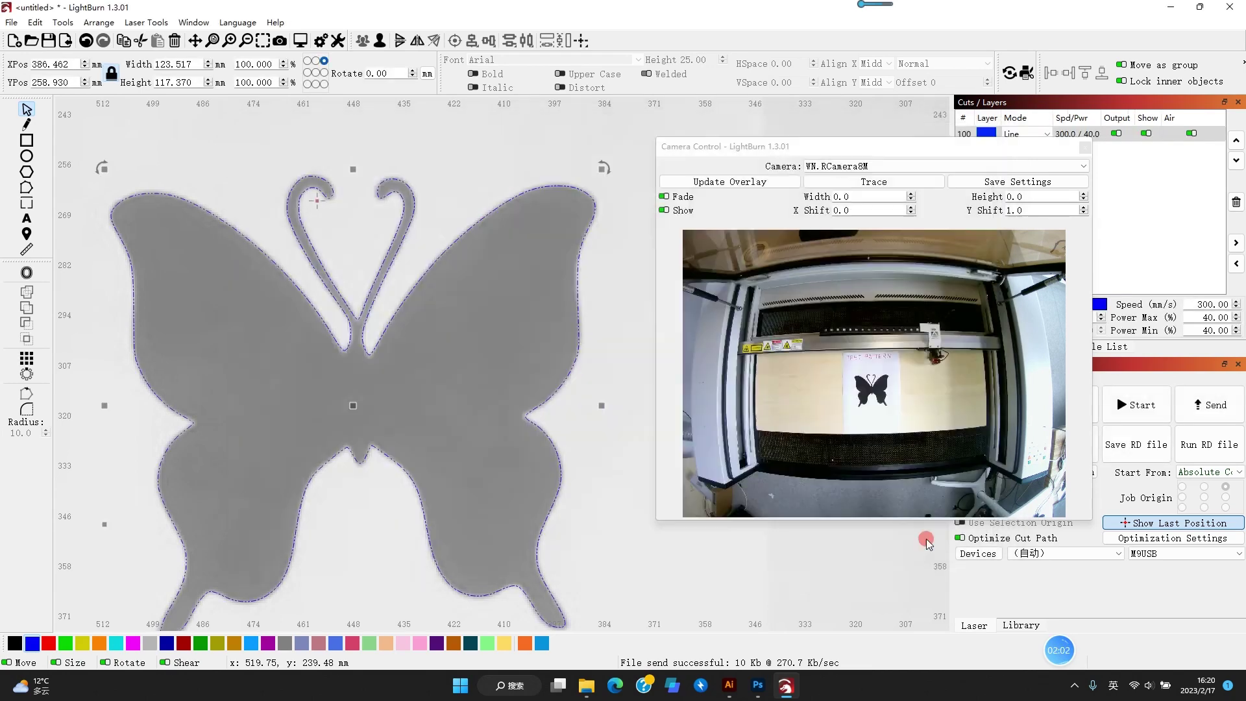
{"action": "scroll", "coordinate": [470, 246], "scroll_direction": "up", "scroll_amount": 2}
{"action": "scroll", "coordinate": [470, 247], "scroll_direction": "down", "scroll_amount": 2}
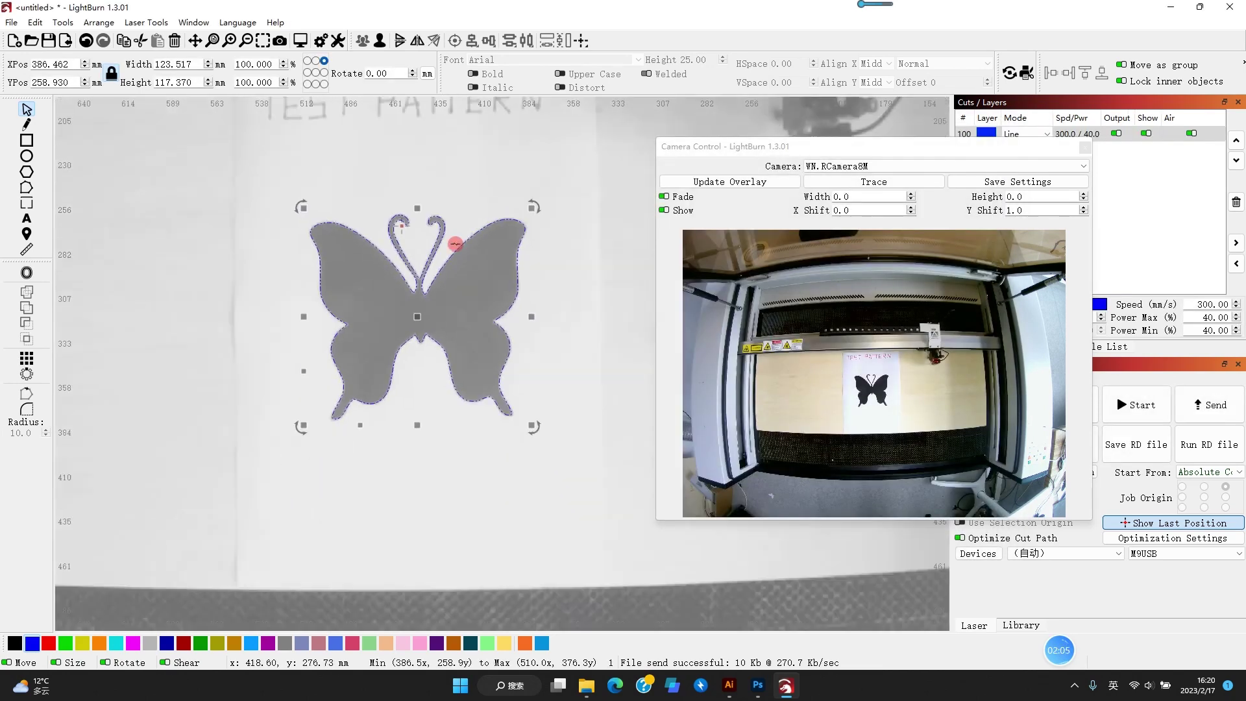
{"action": "left_click", "coordinate": [27, 234]}
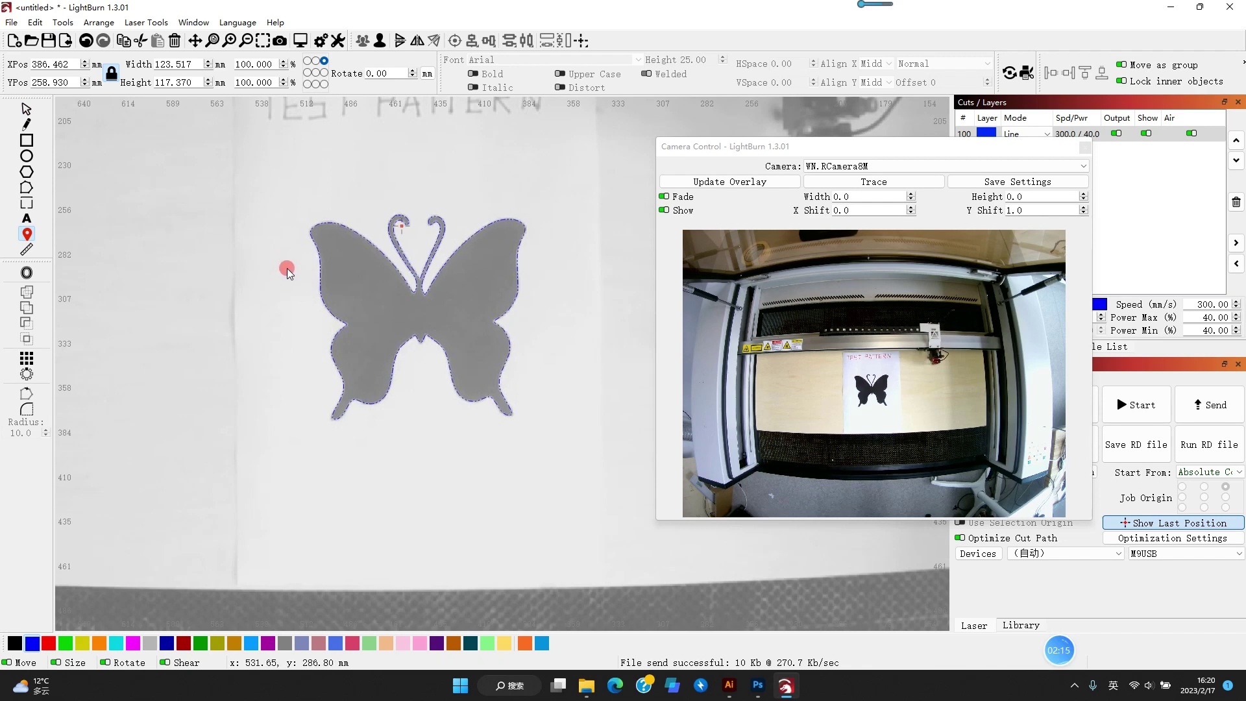
{"action": "scroll", "coordinate": [288, 268], "scroll_direction": "up", "scroll_amount": 2}
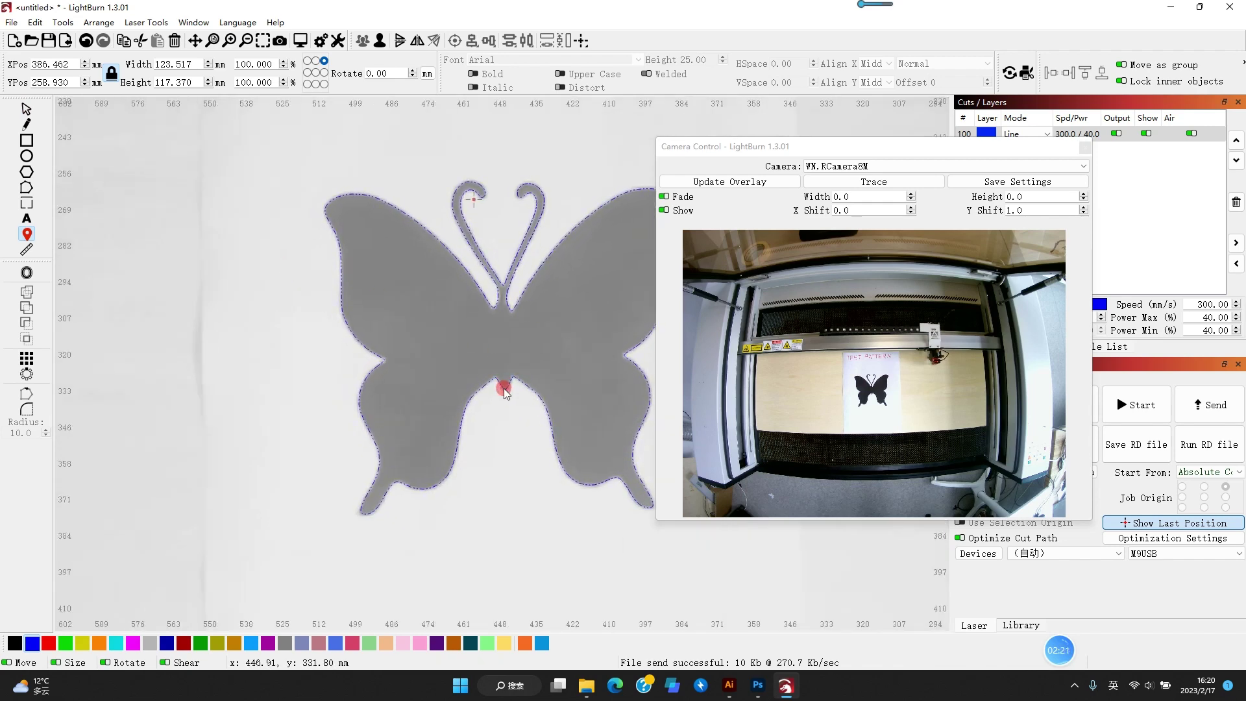
{"action": "scroll", "coordinate": [505, 391], "scroll_direction": "up", "scroll_amount": 2}
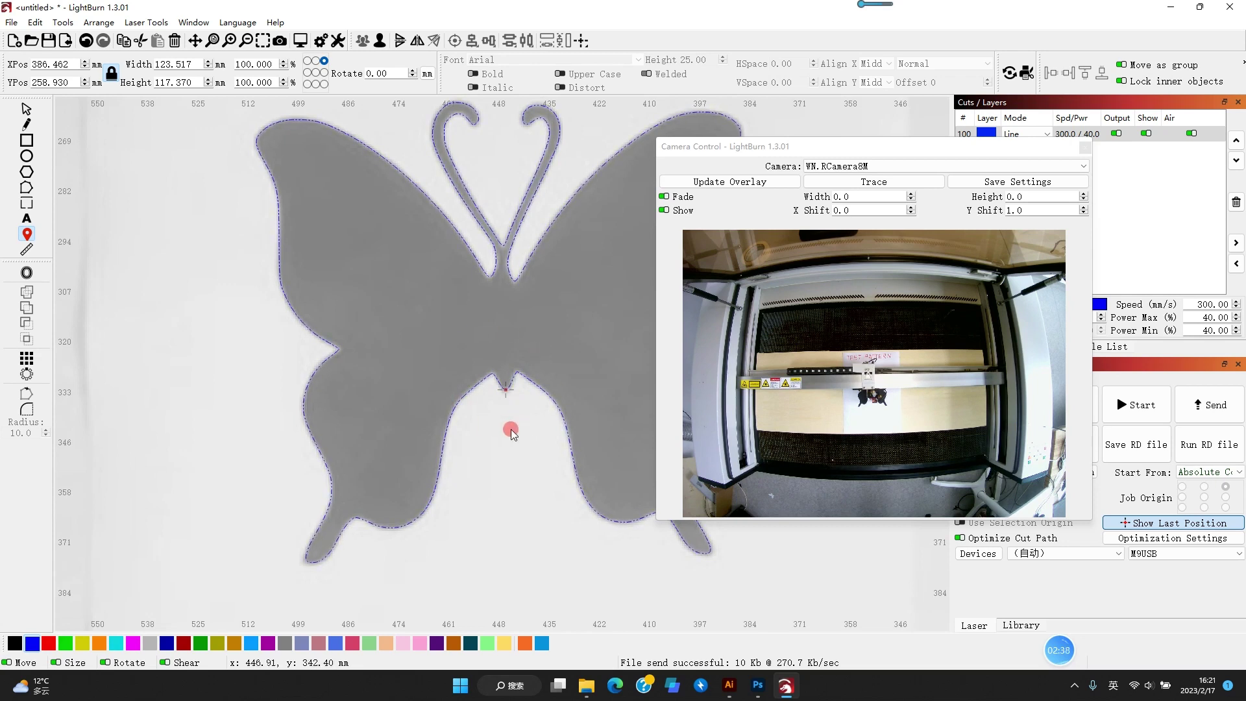
{"action": "key", "text": "Escape"}
{"action": "left_click", "coordinate": [521, 399]}
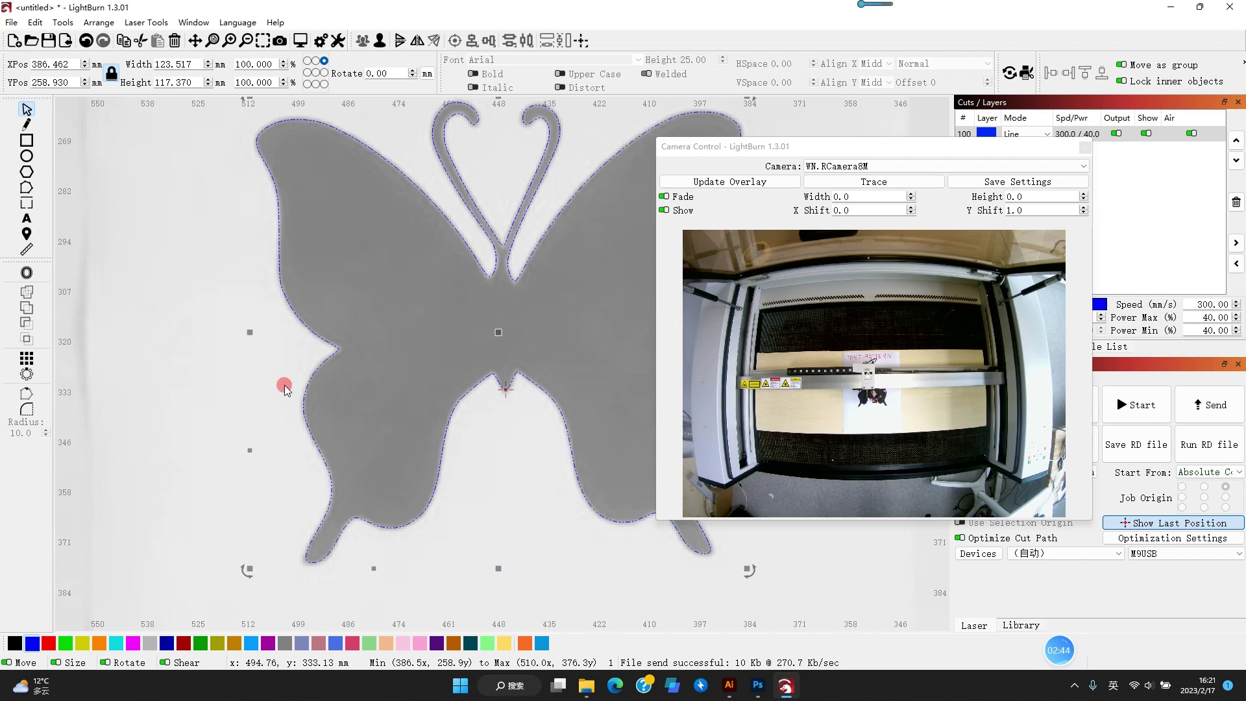
{"action": "left_click", "coordinate": [214, 376]}
{"action": "left_click", "coordinate": [146, 23]}
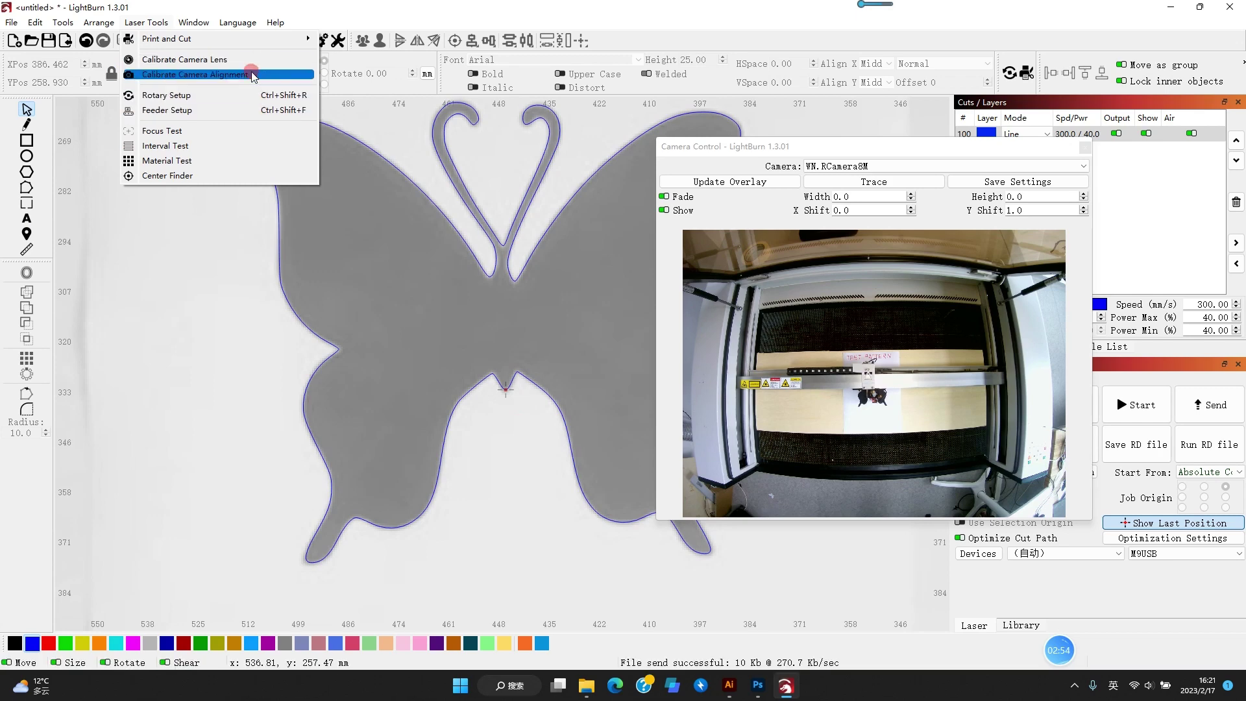
{"action": "left_click", "coordinate": [243, 251]}
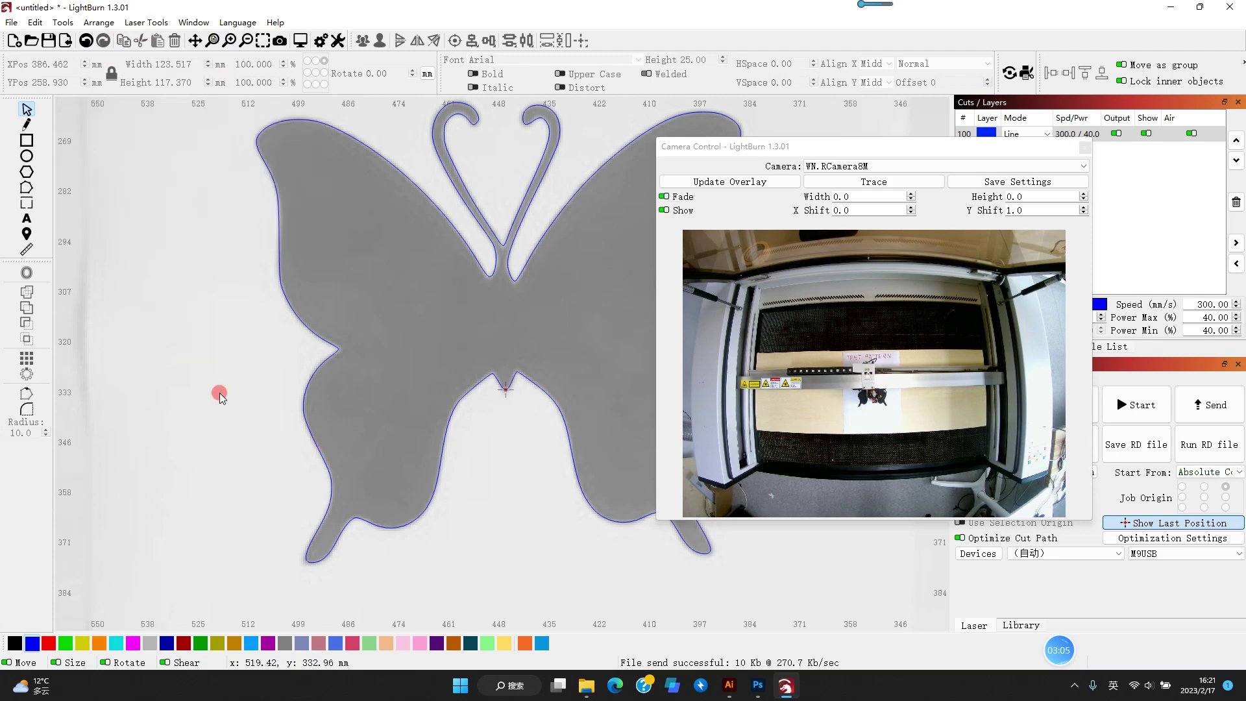
{"action": "scroll", "coordinate": [219, 393], "scroll_direction": "down", "scroll_amount": 3}
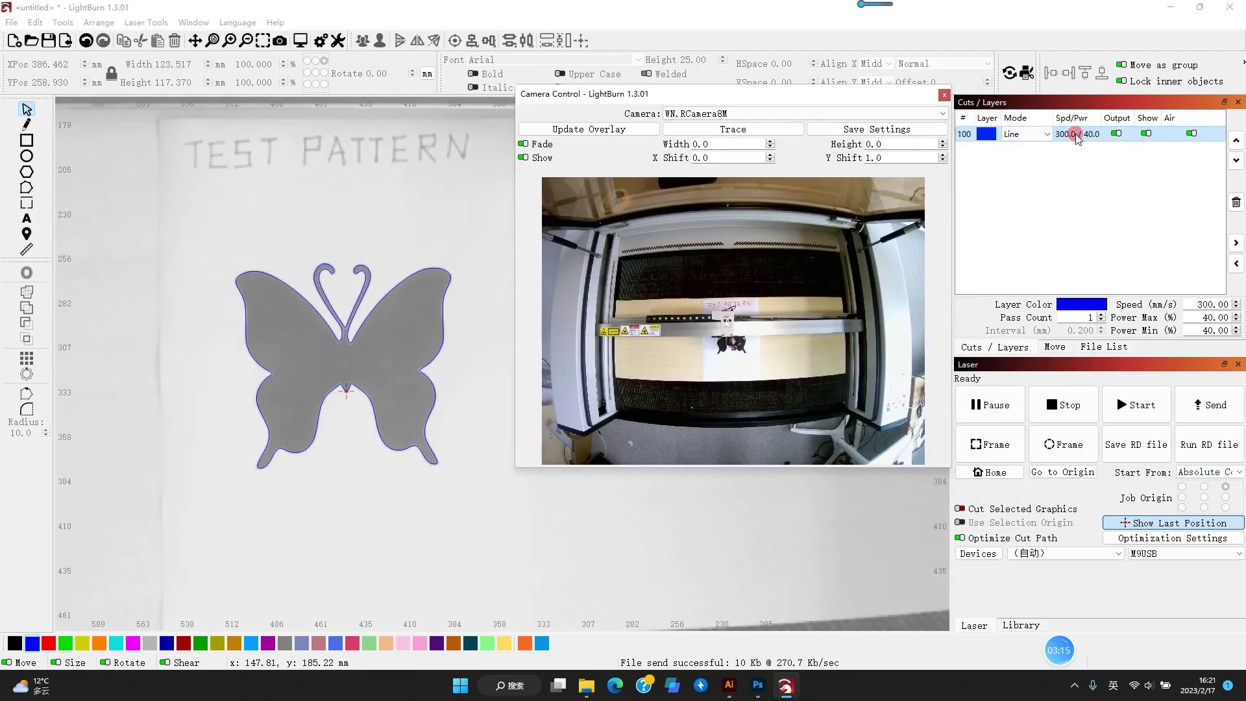
Set the butterfly layer to speed 100 and 35% min/max power, frame, and cut it.
{"action": "double_click", "coordinate": [1078, 137]}
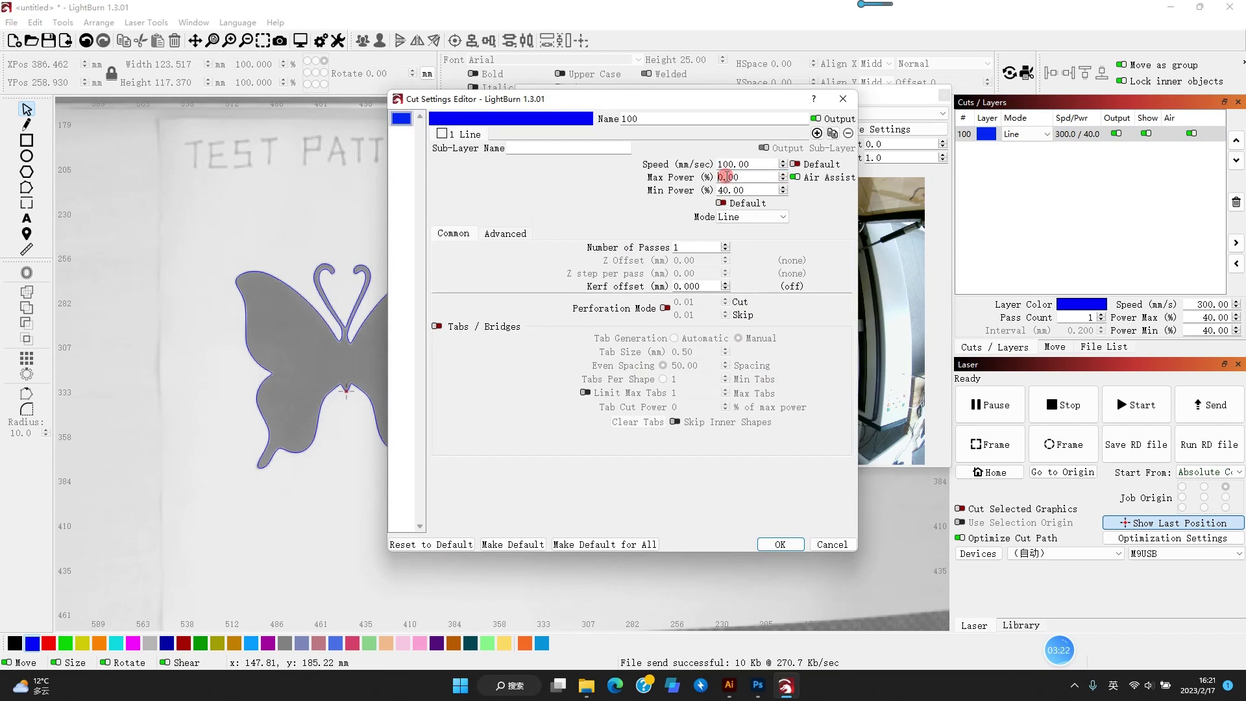
{"action": "double_click", "coordinate": [723, 191]}
{"action": "left_click", "coordinate": [780, 545]}
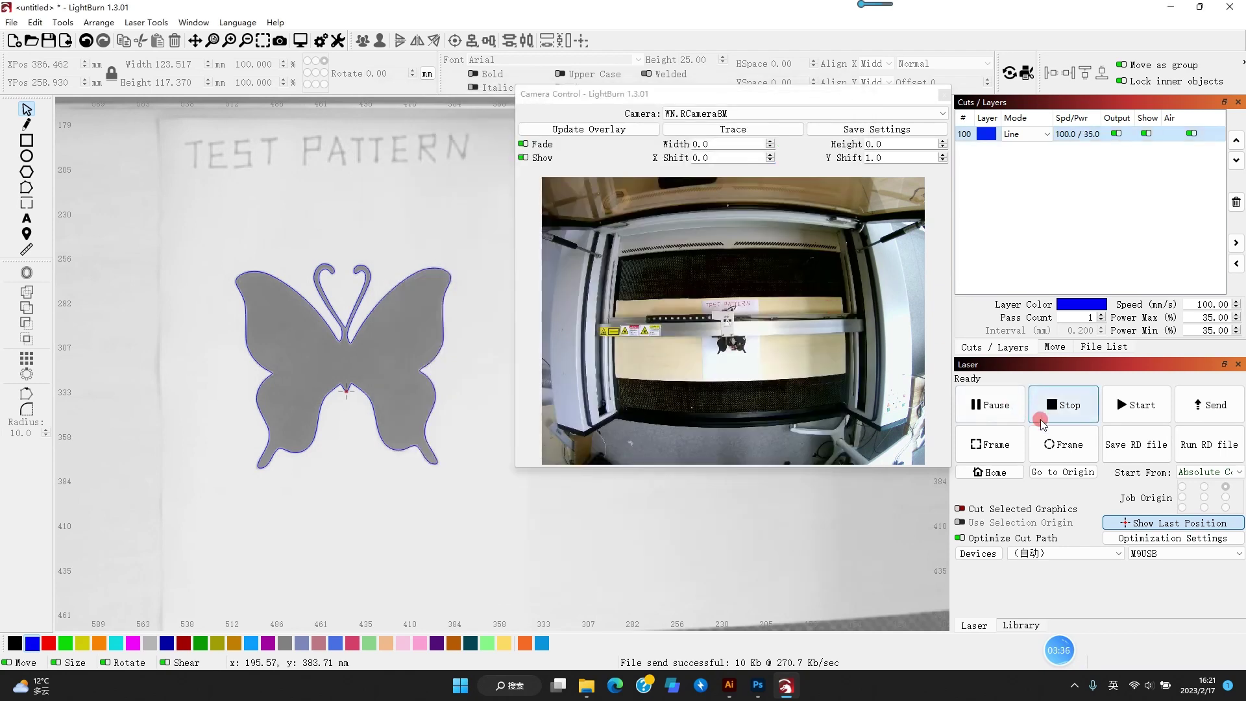
{"action": "left_click", "coordinate": [1056, 444]}
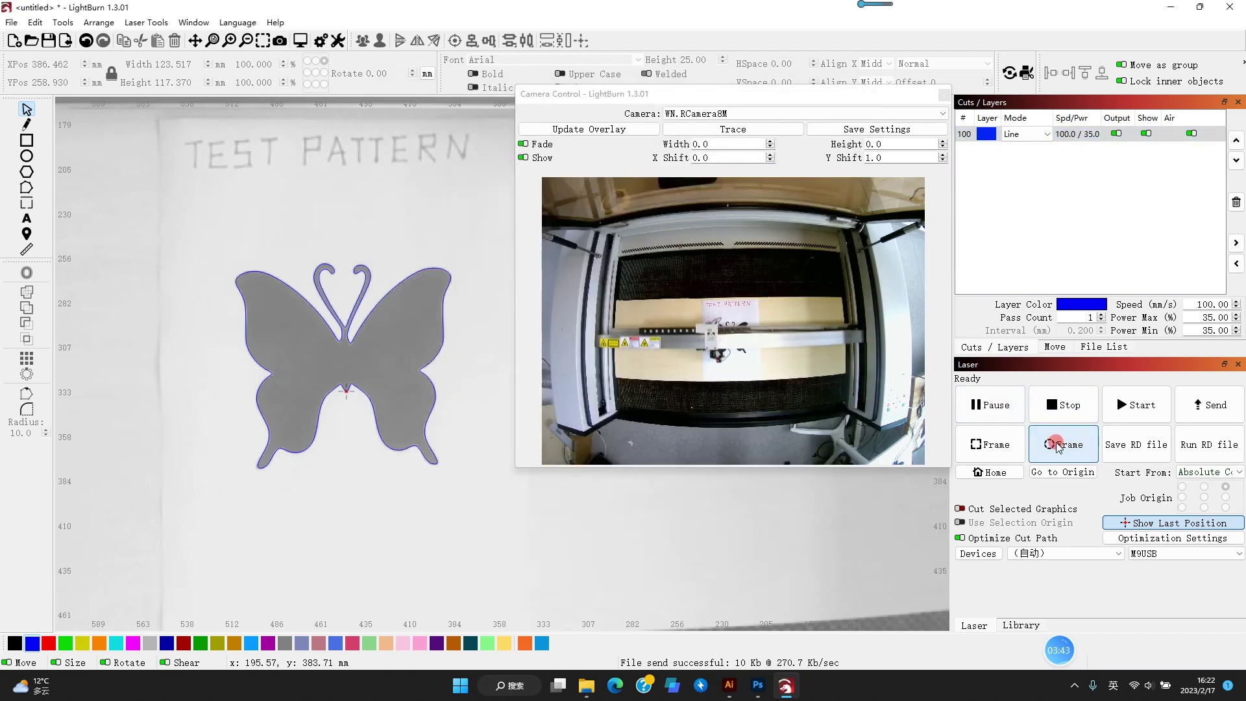
{"action": "left_click", "coordinate": [1138, 406]}
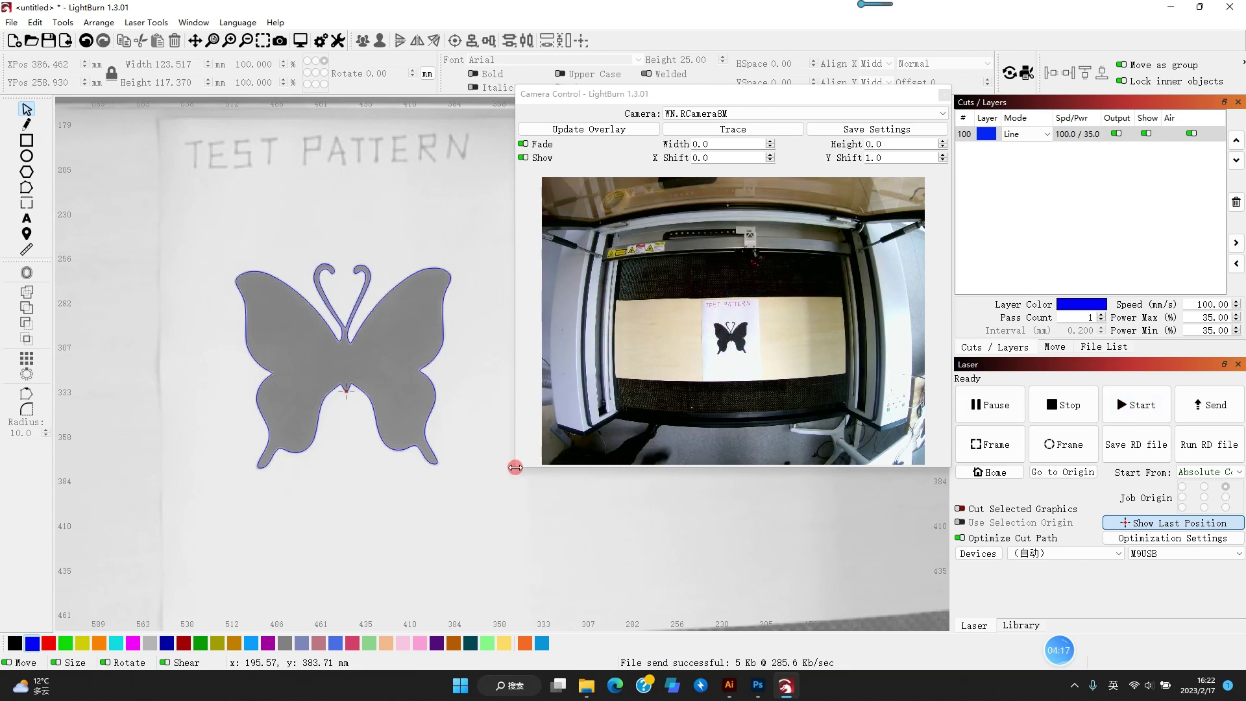
Widen the Camera Control window, then narrow it slightly, keeping the butterfly trace visible.
{"action": "mouse_move", "coordinate": [518, 467]}
{"action": "left_mouse_down"}
{"action": "mouse_move", "coordinate": [451, 492]}
{"action": "mouse_move", "coordinate": [225, 520]}
{"action": "left_mouse_up"}
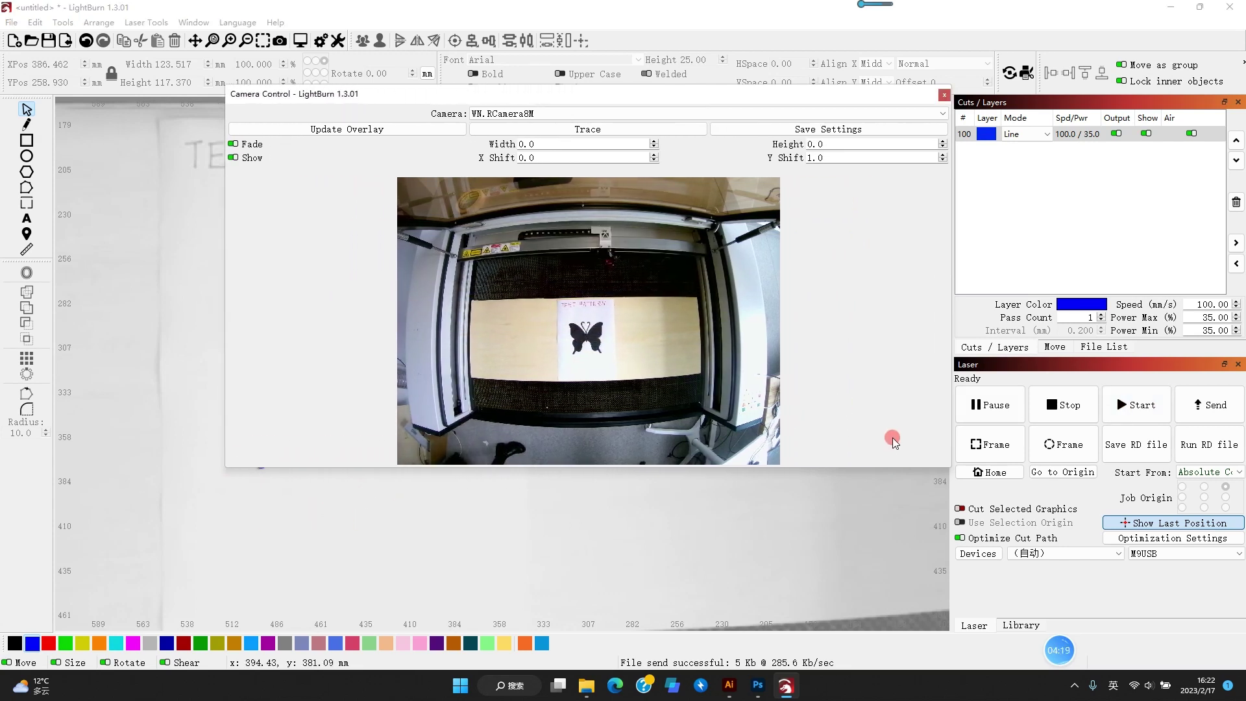
{"action": "mouse_move", "coordinate": [950, 468]}
{"action": "left_mouse_down"}
{"action": "mouse_move", "coordinate": [831, 470]}
{"action": "mouse_move", "coordinate": [866, 628]}
{"action": "left_mouse_up"}
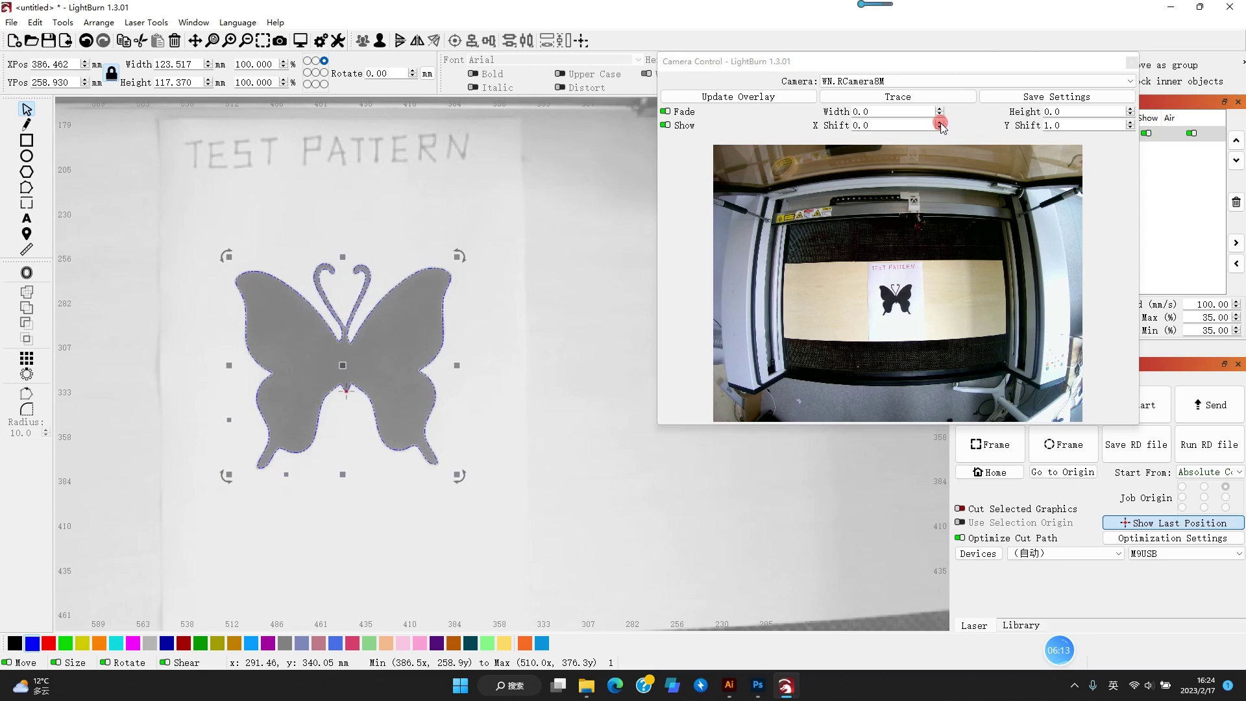
Nudge the overlay's X Shift and Y Shift until the photo matches the butterfly trace.
{"action": "left_click", "coordinate": [941, 128]}
{"action": "left_click", "coordinate": [941, 127]}
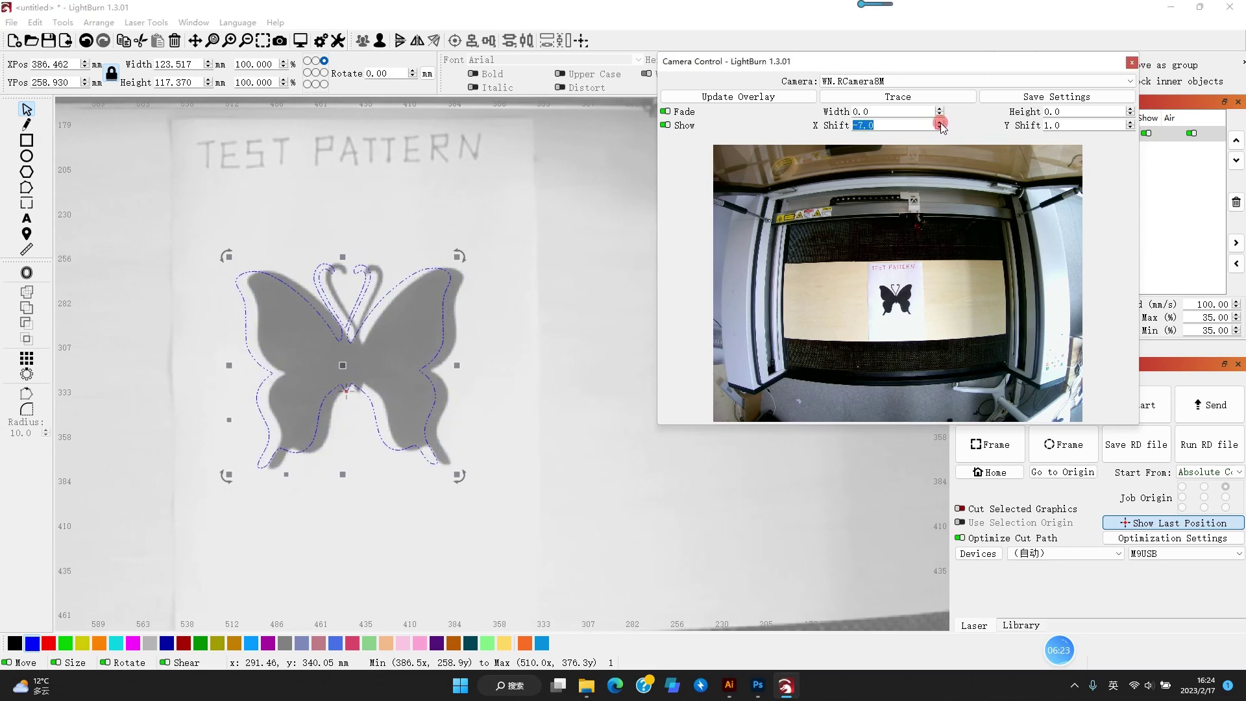
{"action": "left_click", "coordinate": [940, 123]}
{"action": "left_click", "coordinate": [1131, 128]}
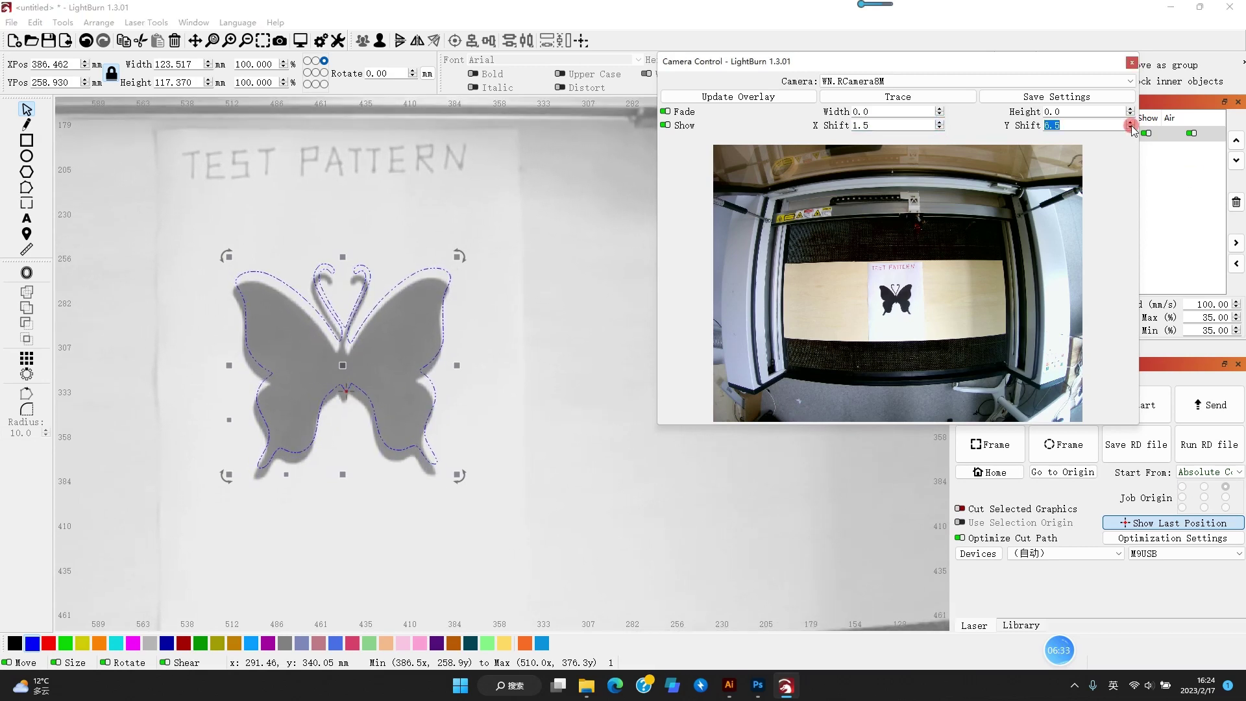
{"action": "left_click", "coordinate": [1131, 128]}
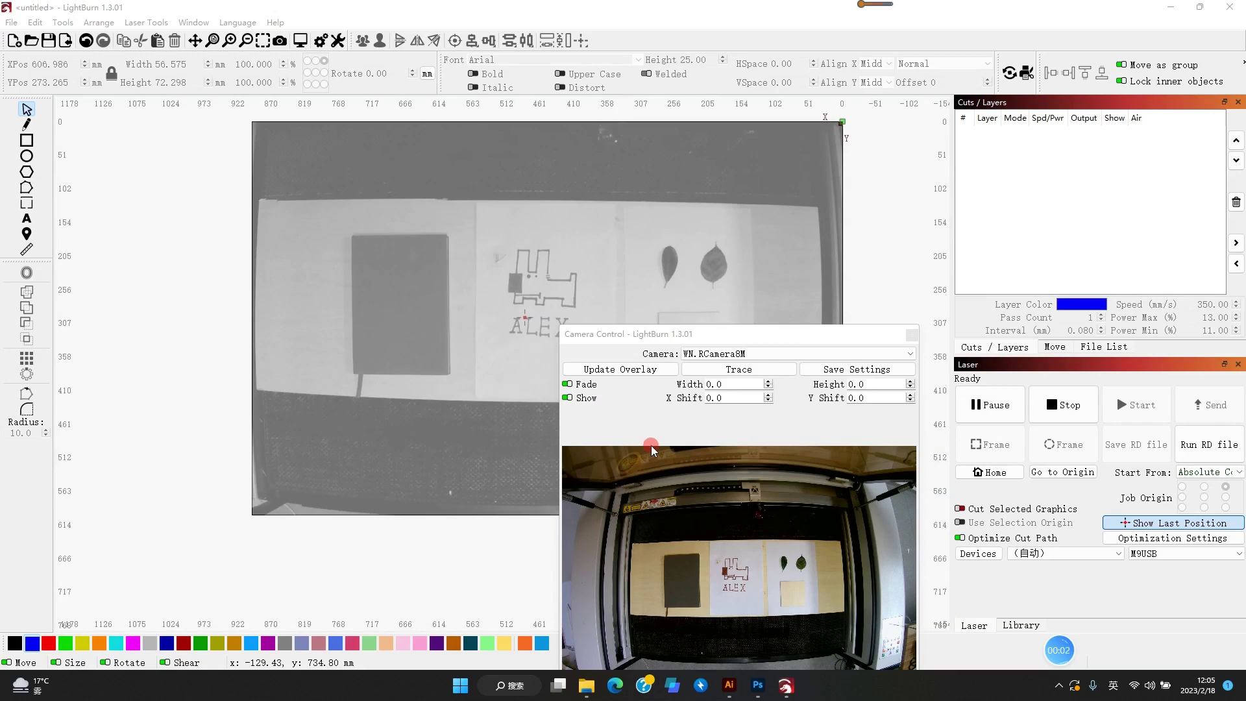
Trace only the ALEX puppy drawing with Threshold 139 and add it as a fill layer.
{"action": "left_click", "coordinate": [732, 373]}
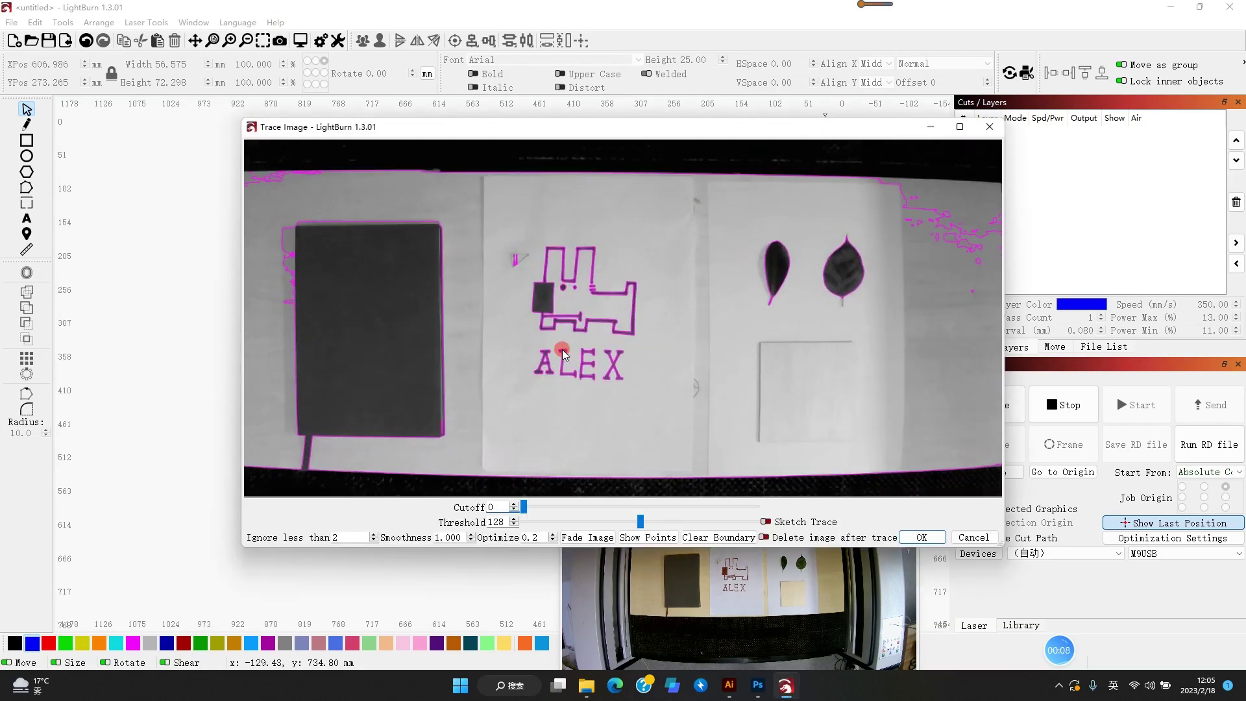
{"action": "scroll", "coordinate": [562, 350], "scroll_direction": "up", "scroll_amount": 1}
{"action": "left_click_drag", "start_coordinate": [516, 206], "coordinate": [683, 409]}
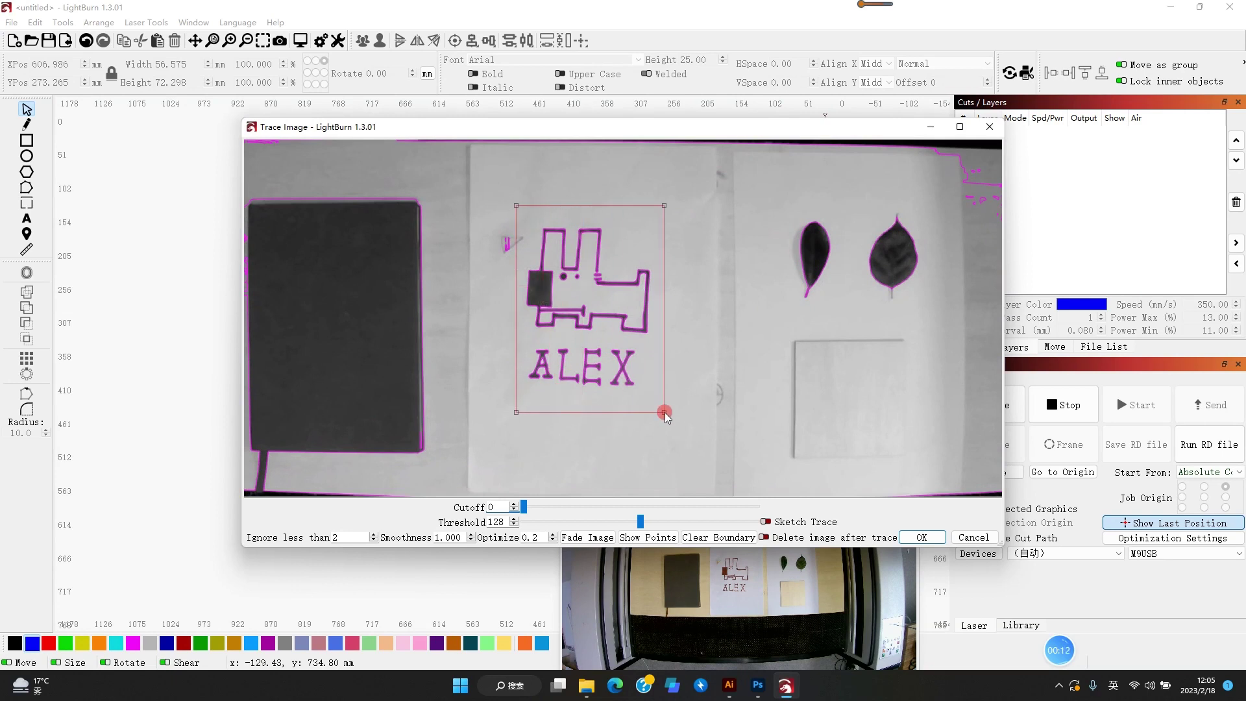
{"action": "scroll", "coordinate": [596, 306], "scroll_direction": "up", "scroll_amount": 1}
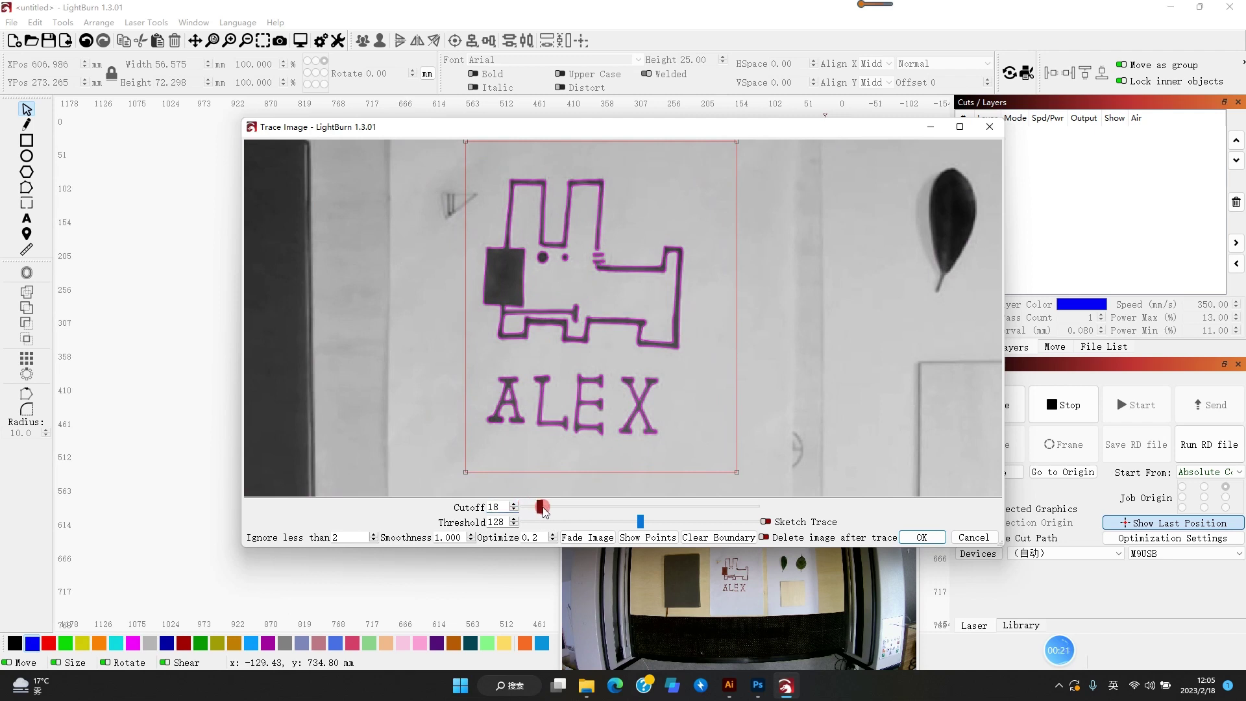
{"action": "left_click_drag", "start_coordinate": [618, 523], "coordinate": [649, 523]}
{"action": "left_click", "coordinate": [918, 539]}
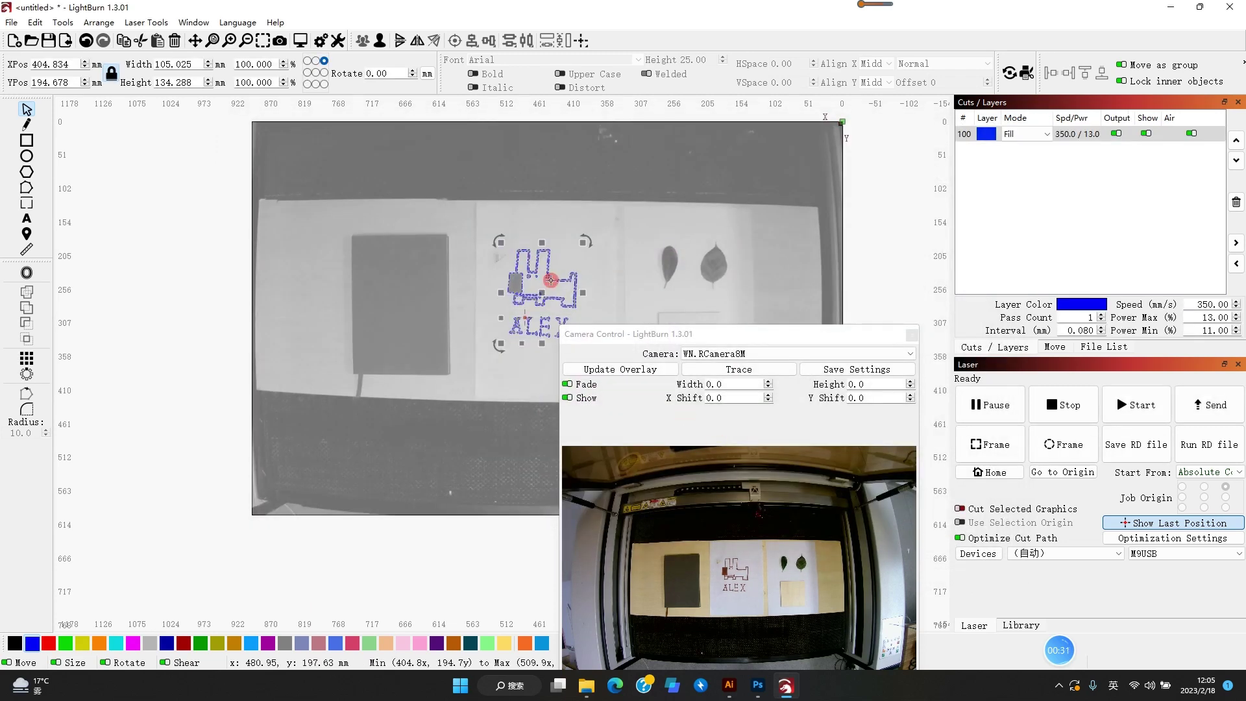
Move the traced ALEX puppy, about 59 by 76 mm, onto the notebook cover.
{"action": "left_click_drag", "start_coordinate": [542, 293], "coordinate": [443, 292]}
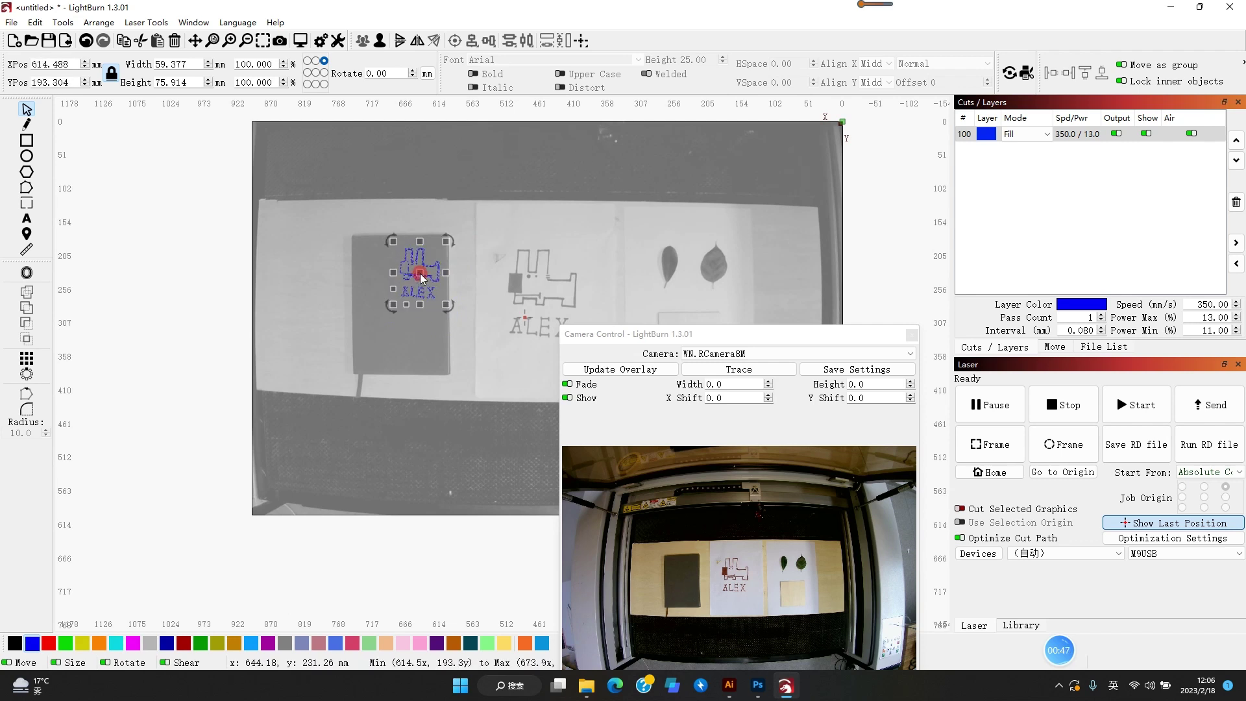
{"action": "left_click", "coordinate": [500, 289]}
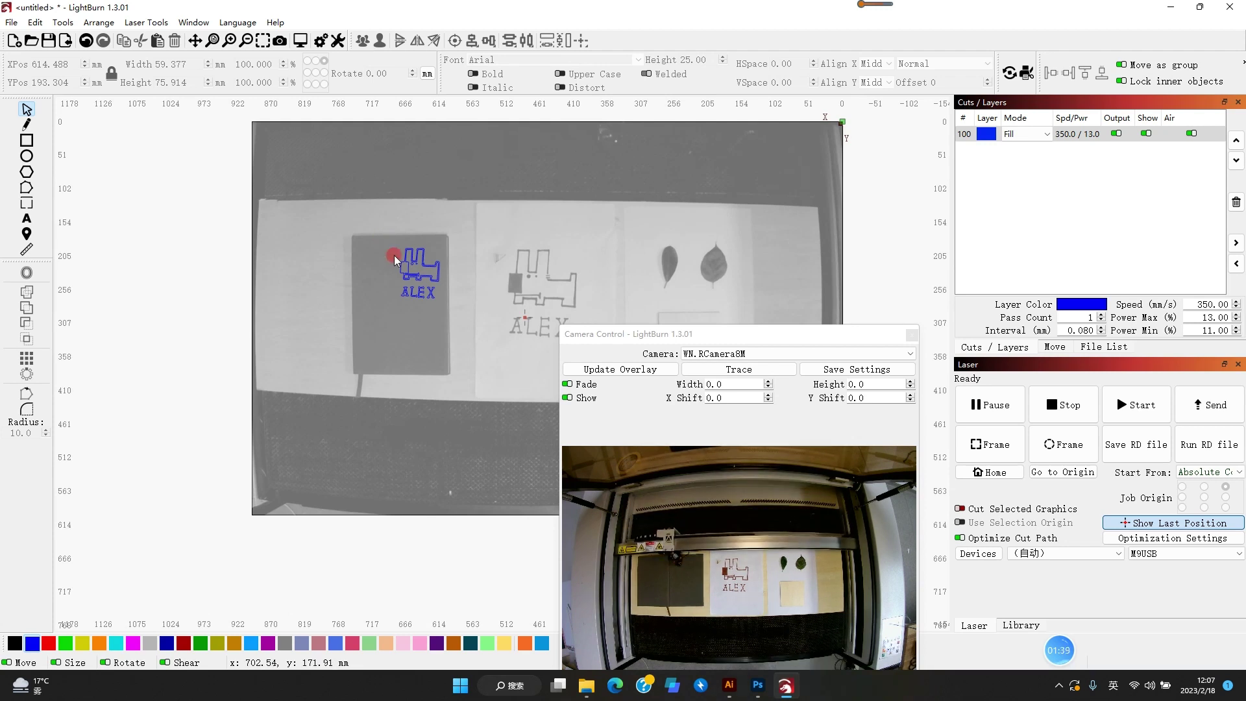
Refresh the camera overlay and move the puppy drawing lower, at about 32 by 40 mm.
{"action": "left_click_drag", "start_coordinate": [464, 332], "coordinate": [466, 333]}
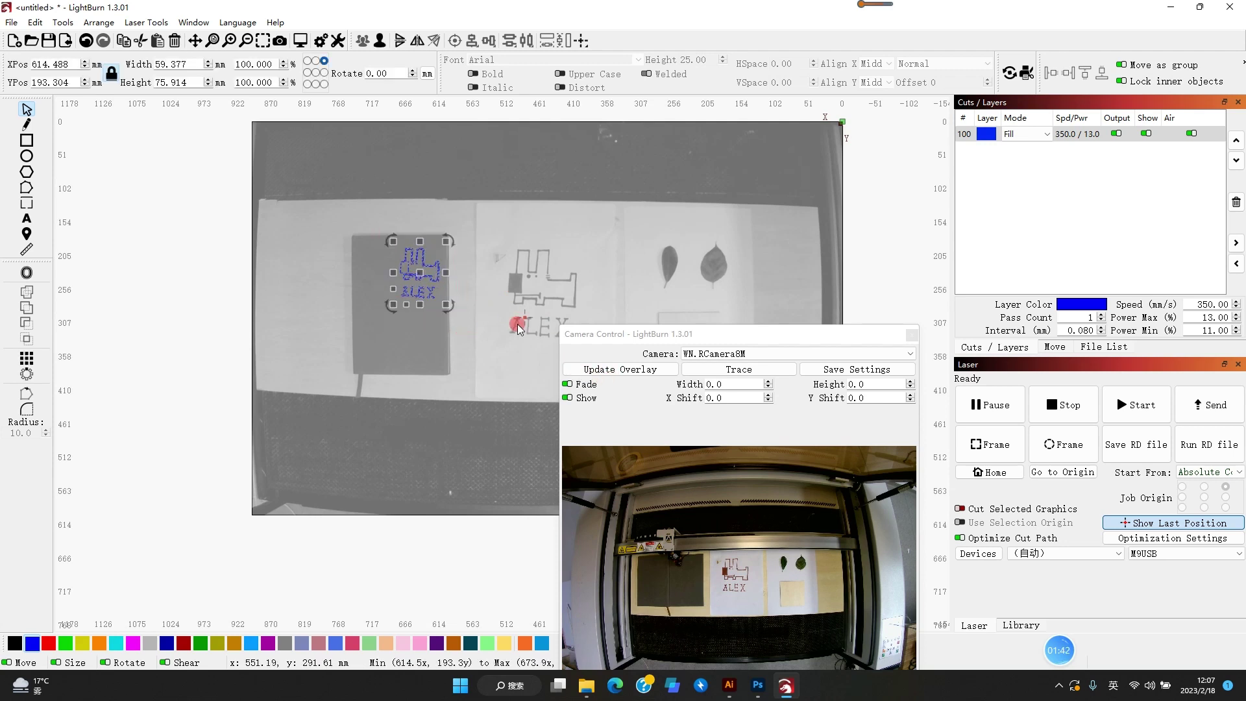
{"action": "left_click", "coordinate": [642, 371]}
{"action": "left_click_drag", "start_coordinate": [425, 283], "coordinate": [430, 302]}
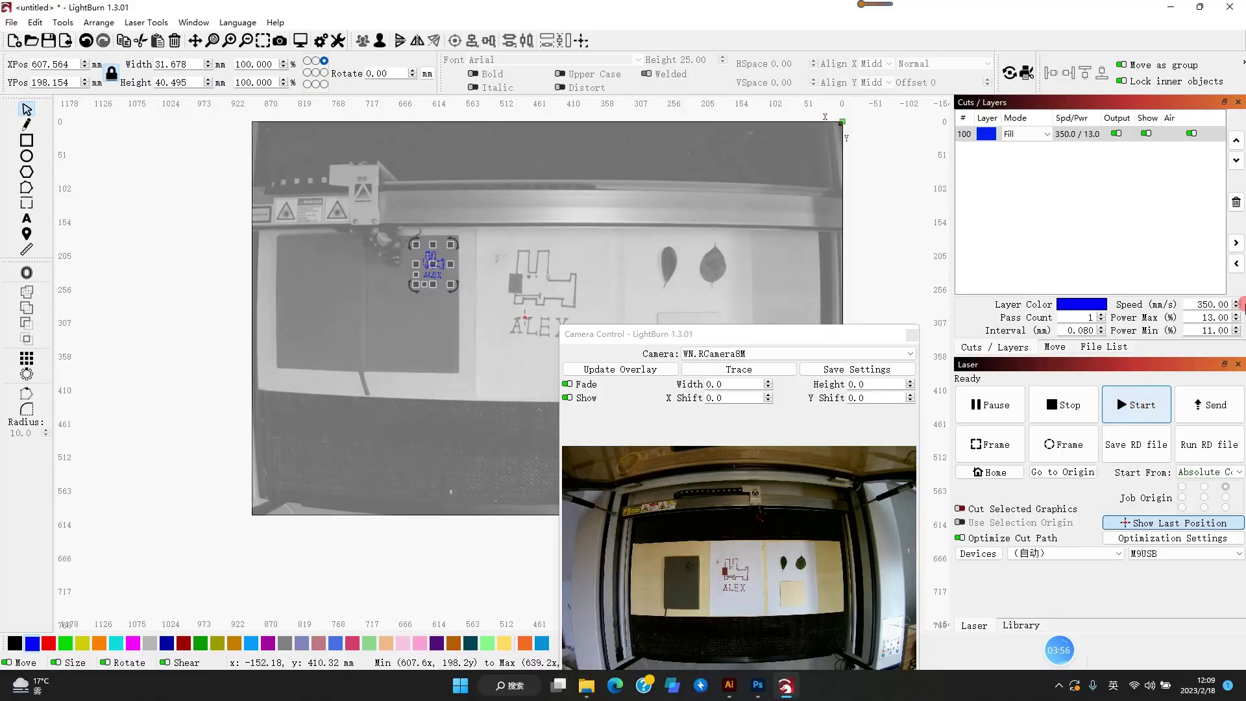
Refresh the camera image and start a trace with the crop area around both leaves.
{"action": "left_click", "coordinate": [650, 371]}
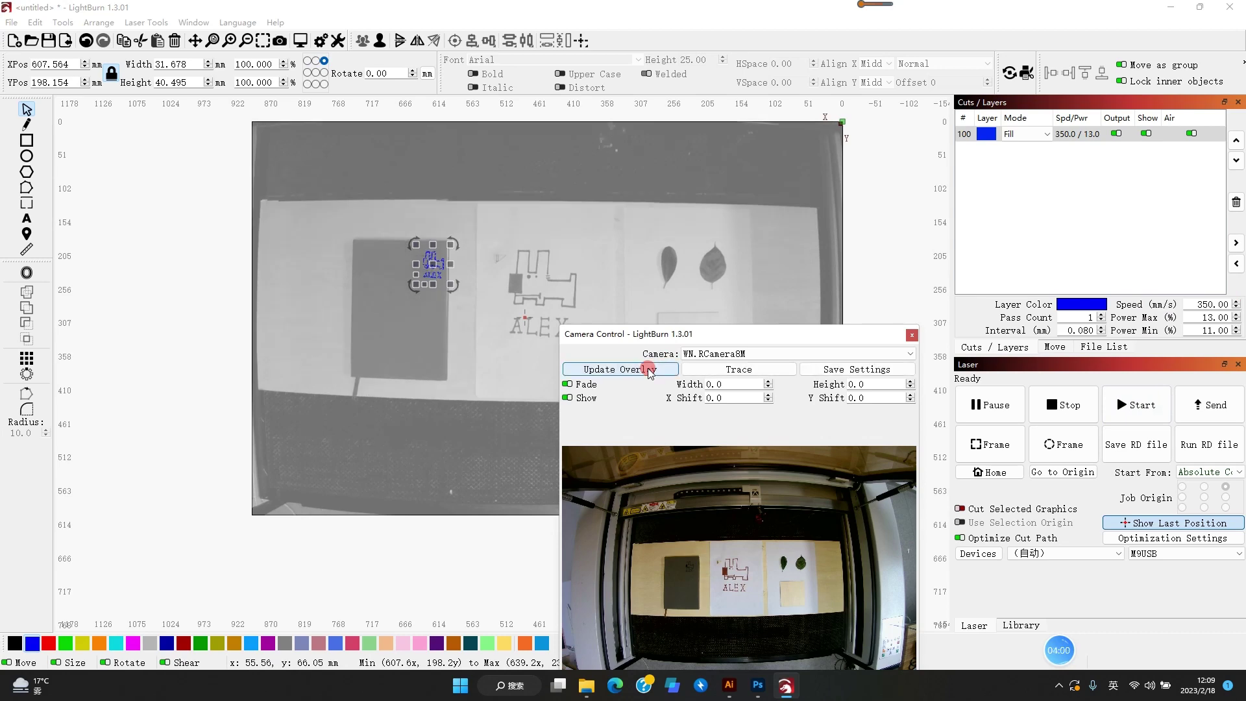
{"action": "left_click", "coordinate": [727, 371]}
{"action": "scroll", "coordinate": [680, 310], "scroll_direction": "up", "scroll_amount": 1}
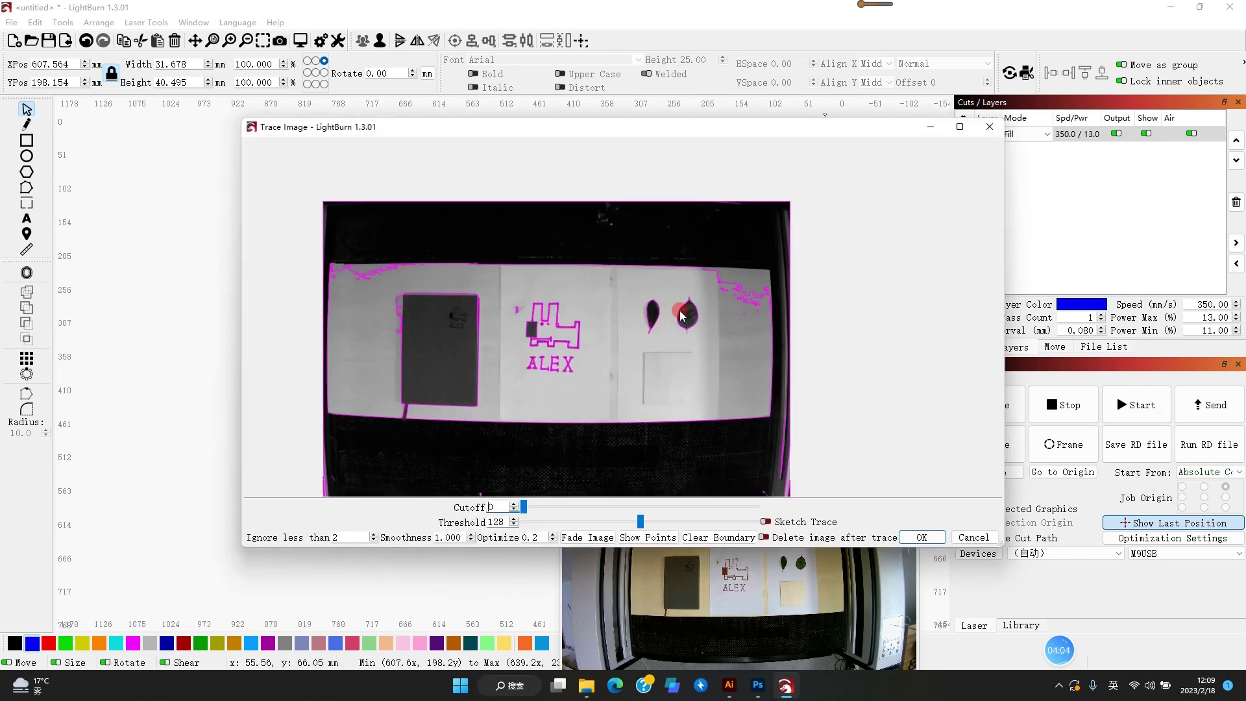
{"action": "scroll", "coordinate": [680, 311], "scroll_direction": "up", "scroll_amount": 1}
{"action": "scroll", "coordinate": [679, 310], "scroll_direction": "up", "scroll_amount": 1}
{"action": "scroll", "coordinate": [680, 311], "scroll_direction": "up", "scroll_amount": 1}
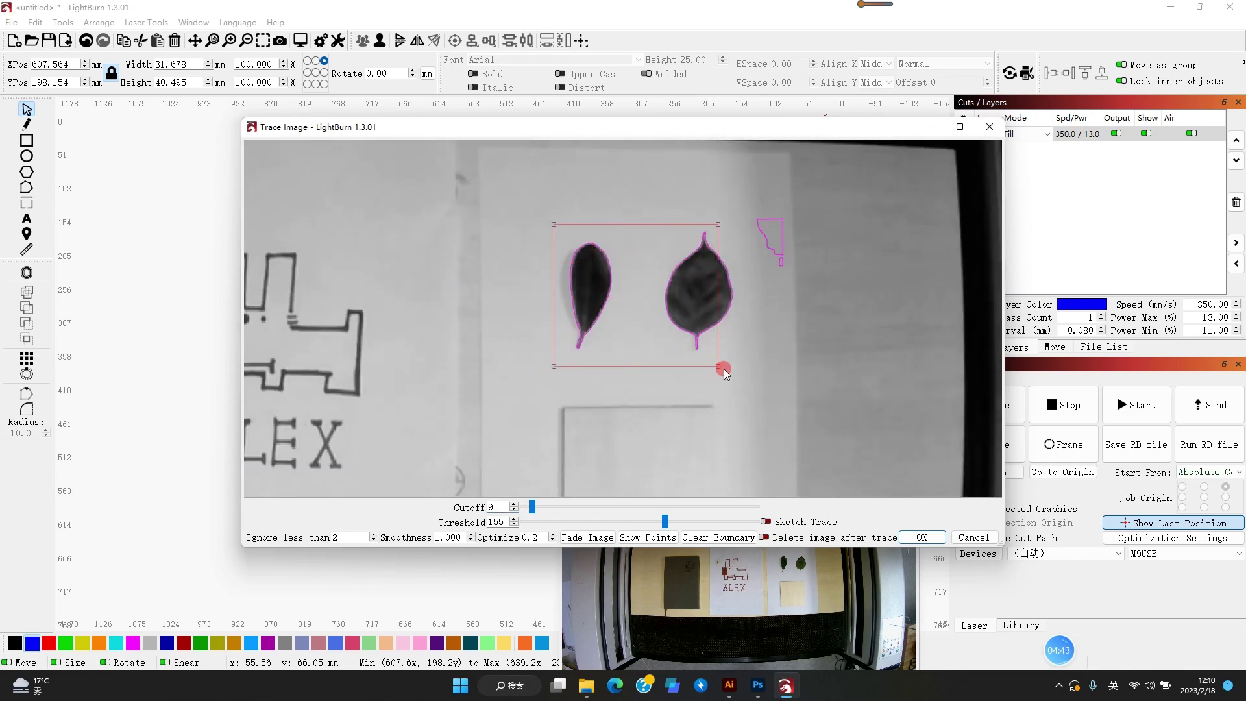
{"action": "left_click_drag", "start_coordinate": [718, 366], "coordinate": [735, 369]}
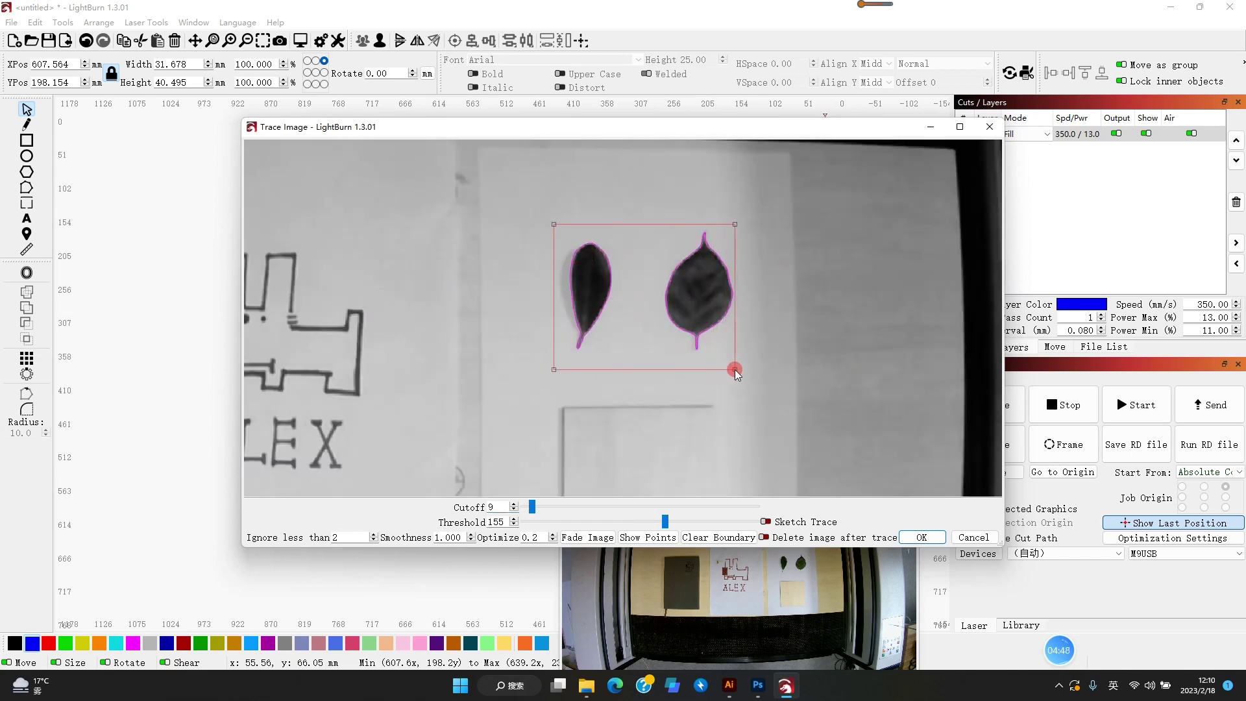
Accept the leaf trace and move the camera window out of the way.
{"action": "left_click", "coordinate": [916, 538]}
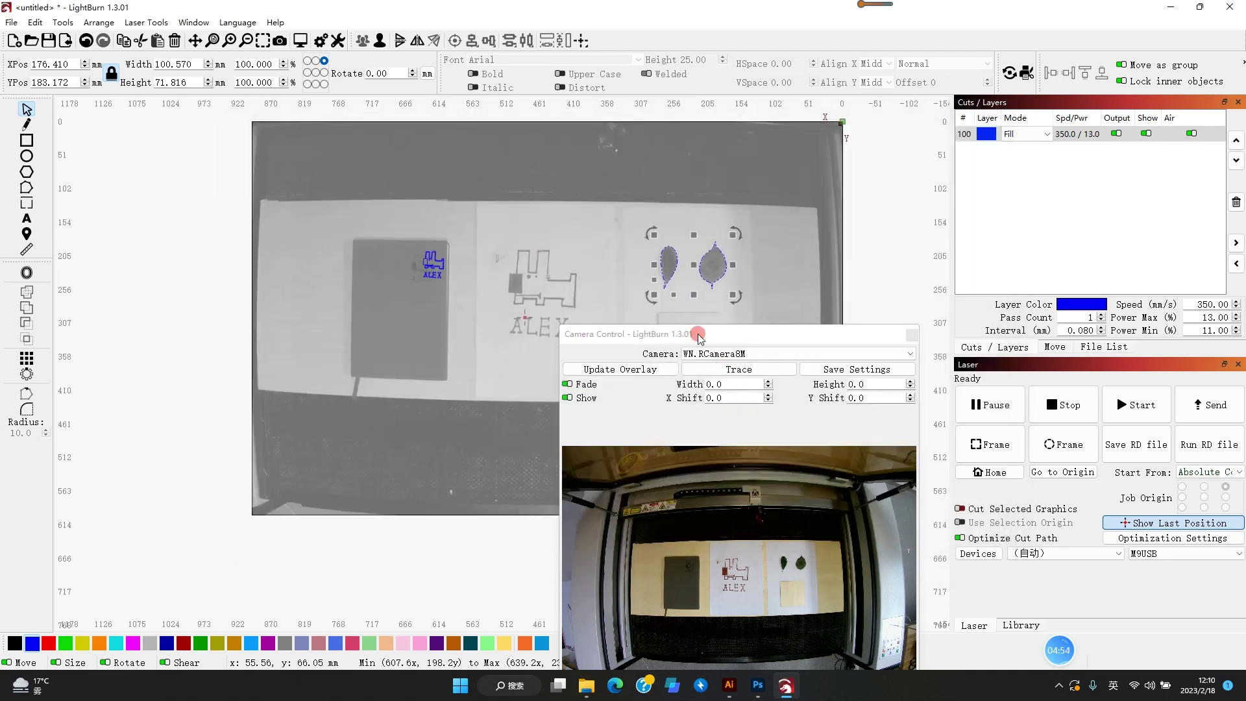
{"action": "left_click_drag", "start_coordinate": [699, 336], "coordinate": [283, 248]}
{"action": "scroll", "coordinate": [720, 258], "scroll_direction": "up", "scroll_amount": 2}
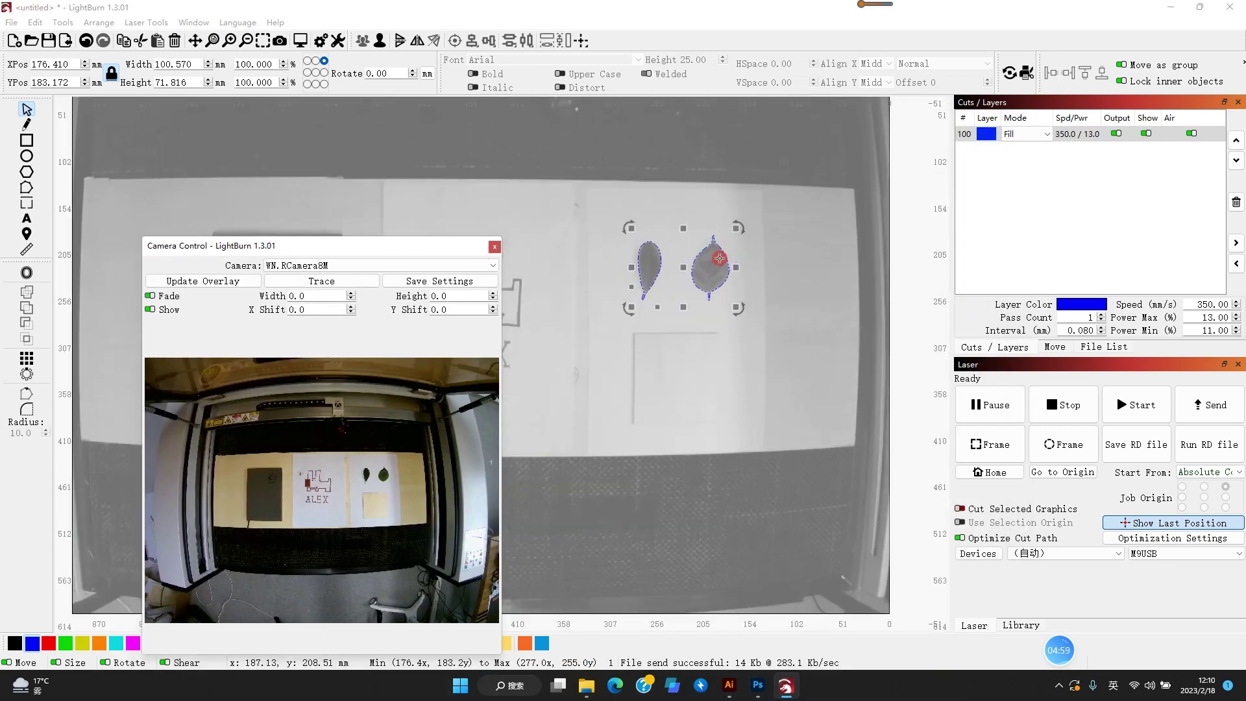
{"action": "scroll", "coordinate": [720, 259], "scroll_direction": "up", "scroll_amount": 1}
{"action": "scroll", "coordinate": [719, 258], "scroll_direction": "up", "scroll_amount": 1}
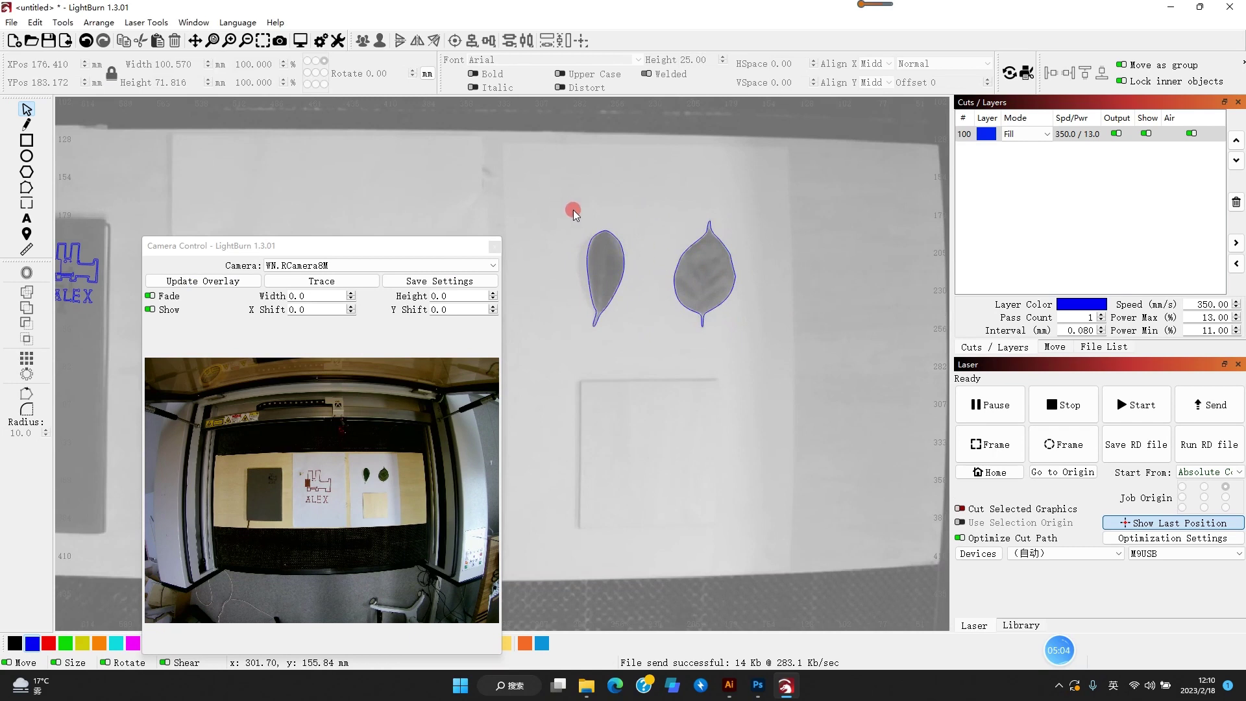
{"action": "left_click_drag", "start_coordinate": [764, 365], "coordinate": [765, 364]}
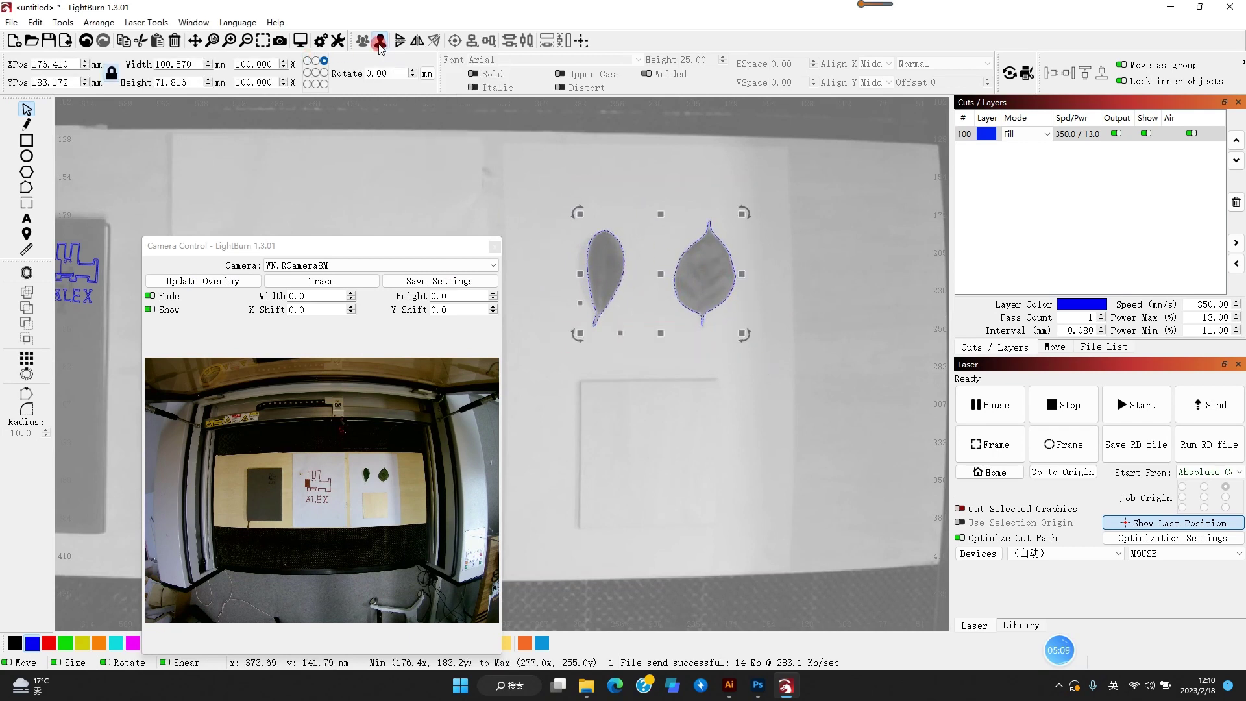
{"action": "left_click", "coordinate": [535, 234]}
Place the left and right leaf outlines onto the blank card.
{"action": "left_click", "coordinate": [611, 281]}
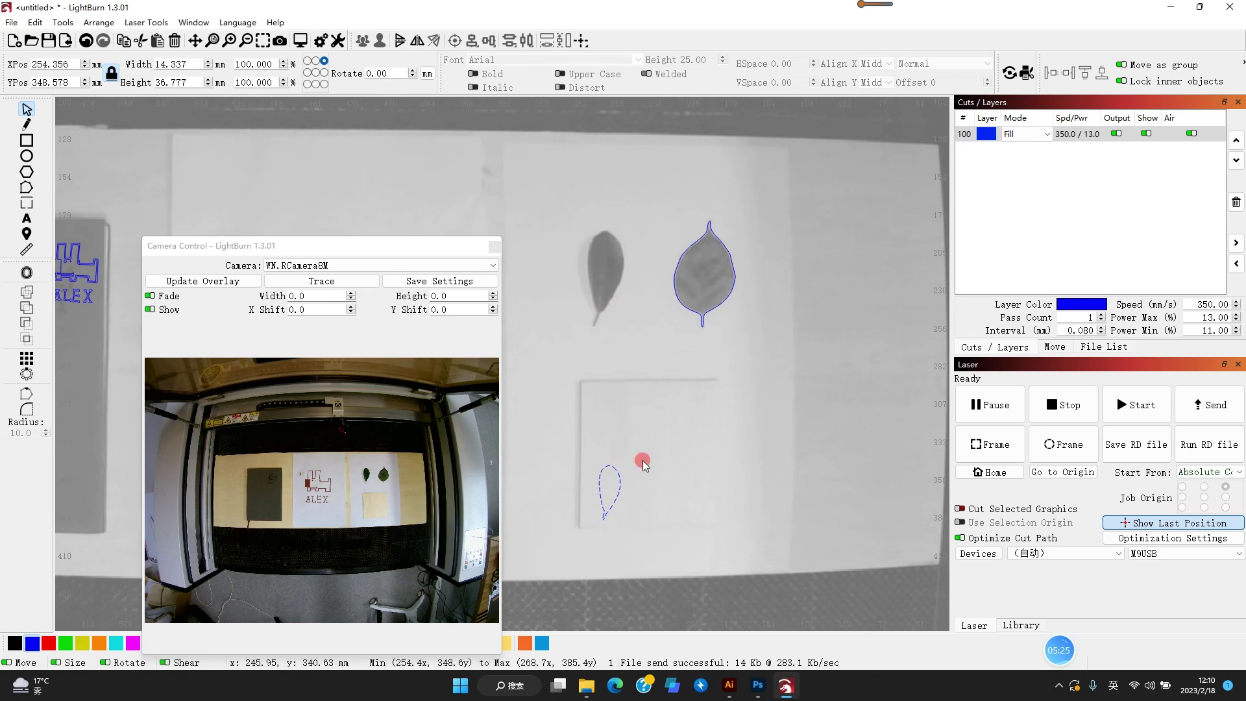
{"action": "left_click", "coordinate": [644, 403]}
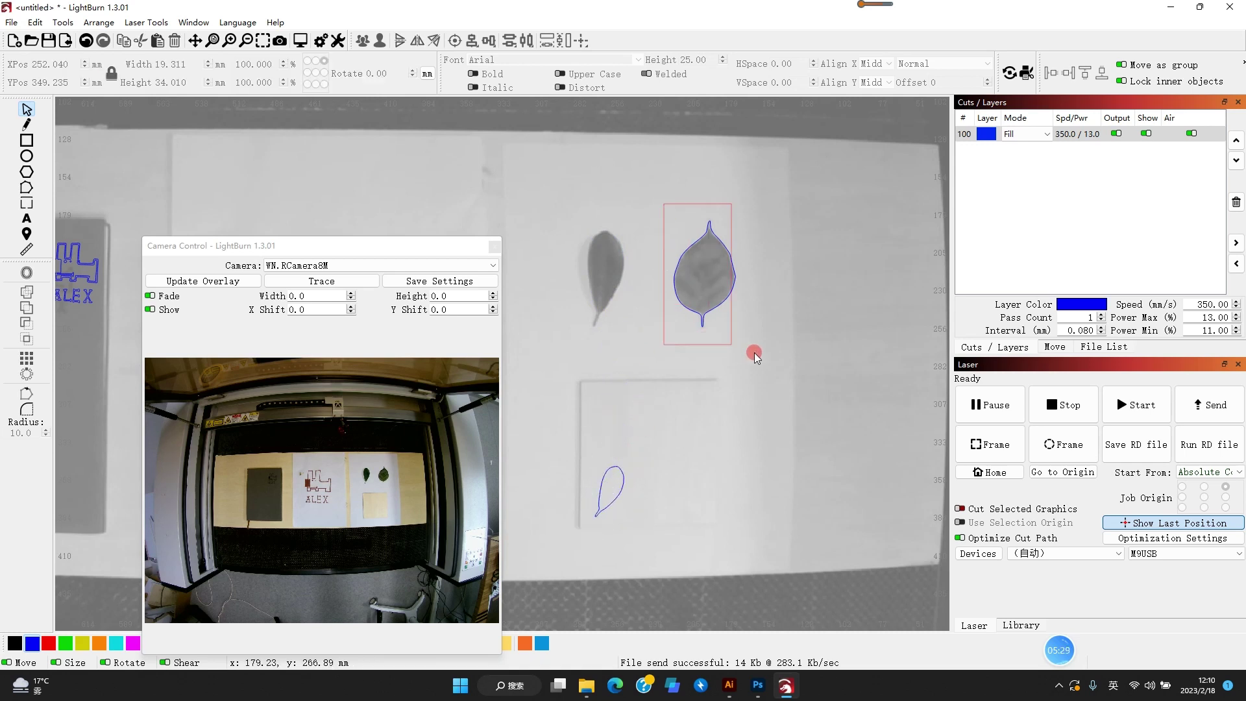
{"action": "left_click_drag", "start_coordinate": [757, 355], "coordinate": [758, 357]}
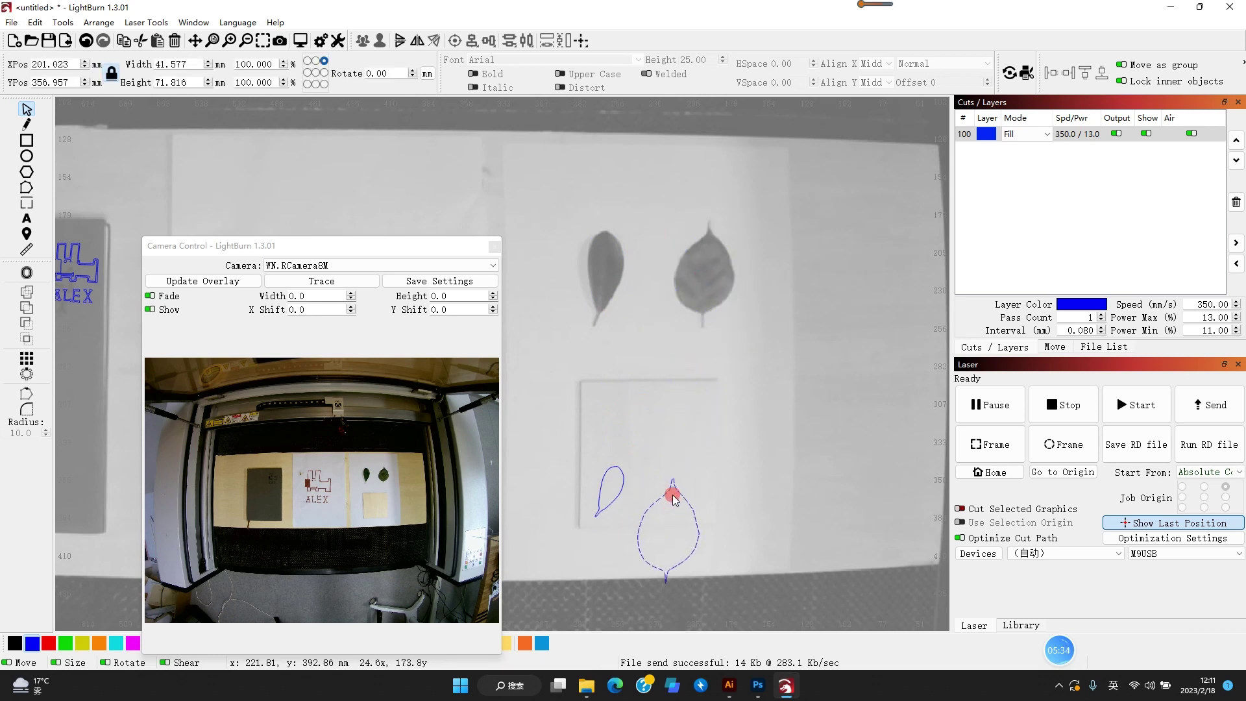
{"action": "left_click", "coordinate": [747, 336]}
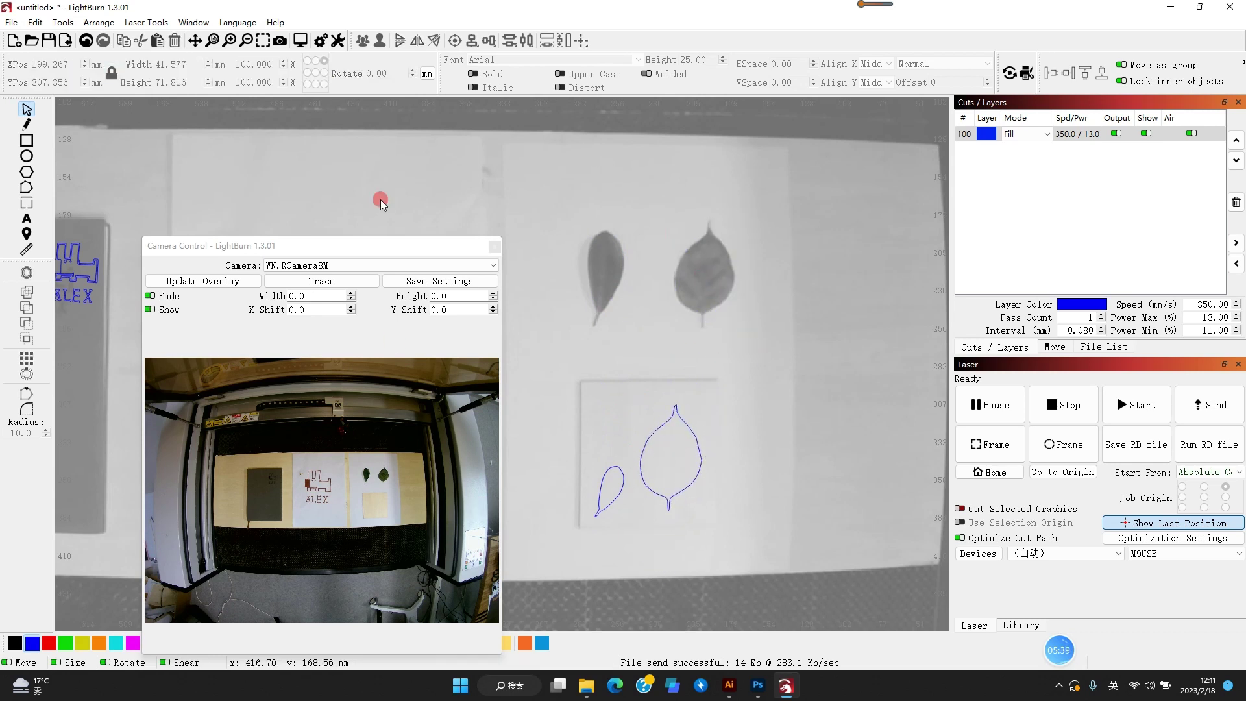
Put both leaf outlines on the card onto a red cut layer at 30 mm/s.
{"action": "left_click_drag", "start_coordinate": [368, 242], "coordinate": [354, 173]}
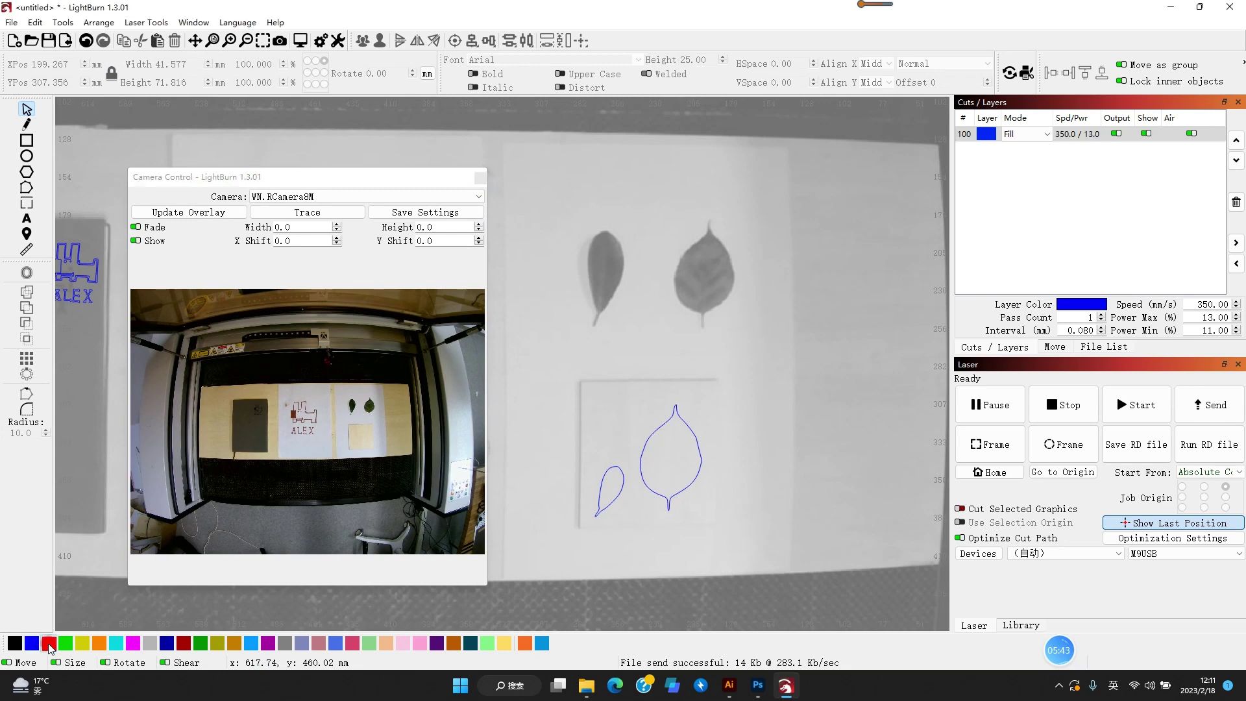
{"action": "left_click_drag", "start_coordinate": [717, 548], "coordinate": [719, 548]}
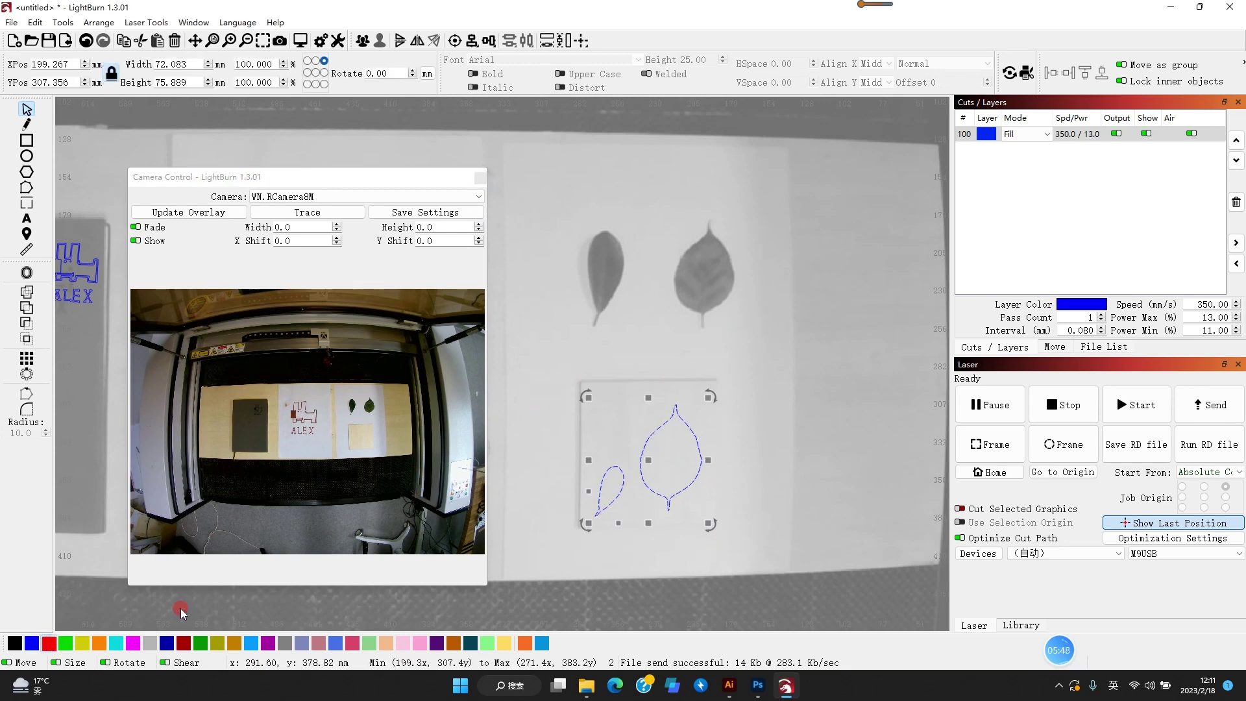
{"action": "left_click", "coordinate": [50, 644]}
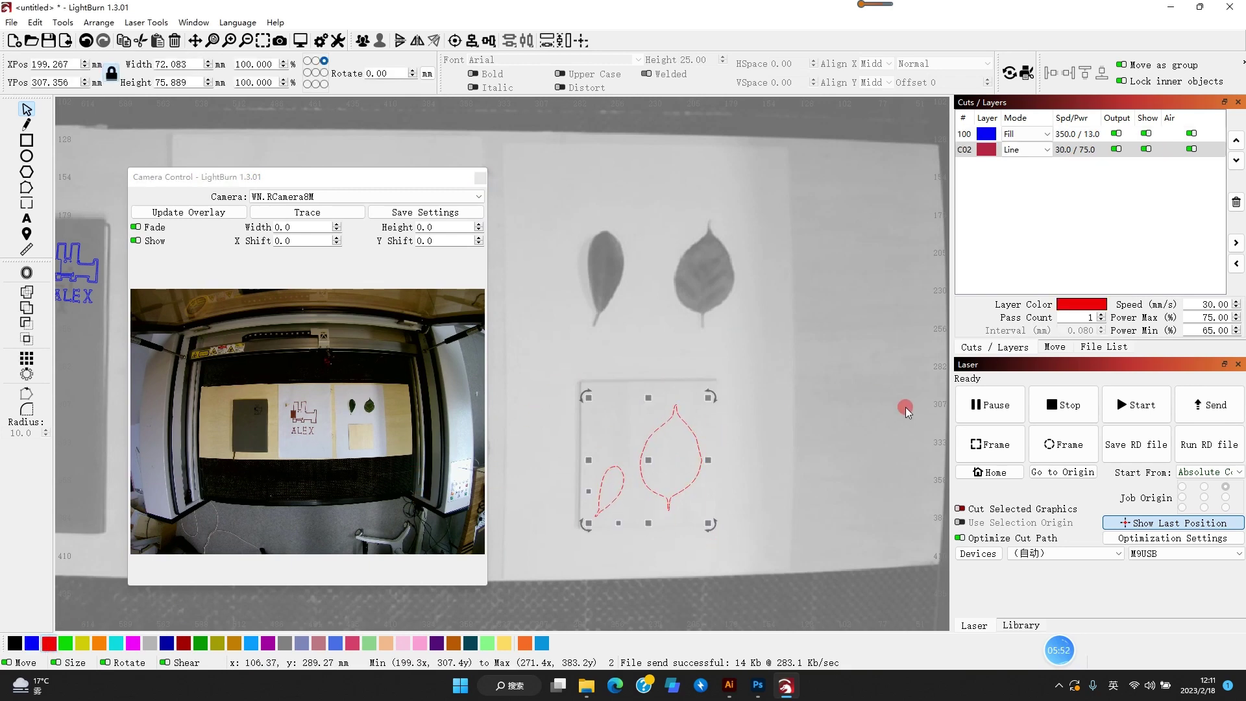